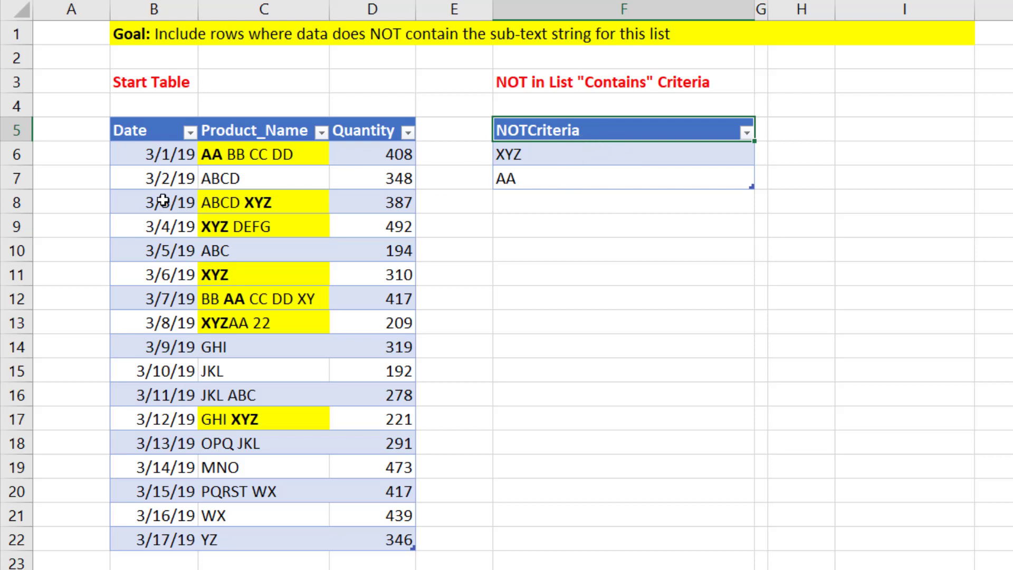
pyautogui.moveTo(133, 199); pyautogui.dragTo(385, 202)
pyautogui.keyDown('ctrl'); pyautogui.moveTo(153, 322); pyautogui.dragTo(380, 323); pyautogui.keyUp('ctrl')
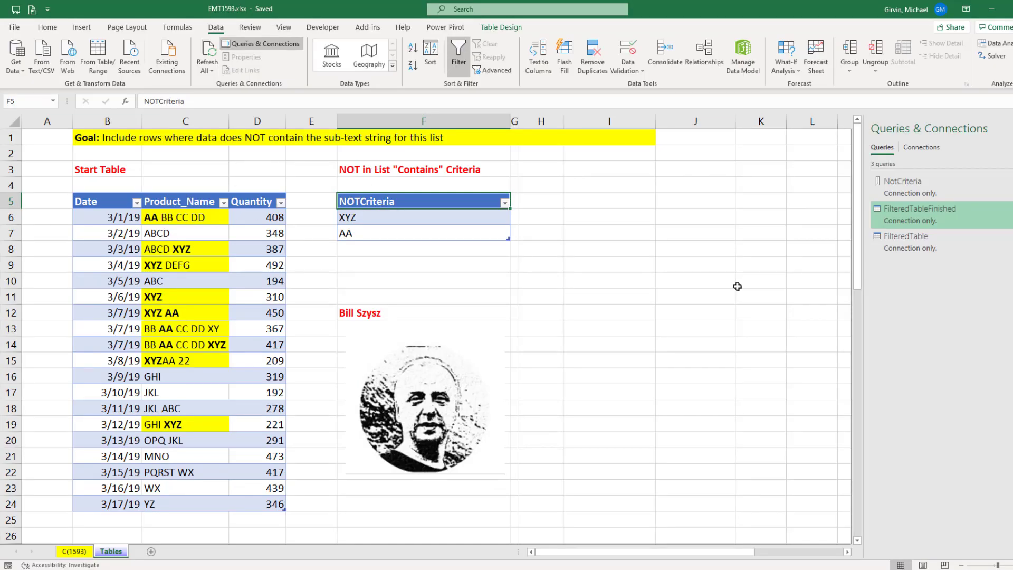
# Open the FilteredTable query in the Power Query Editor and show the list of queries.
pyautogui.moveTo(914, 248)
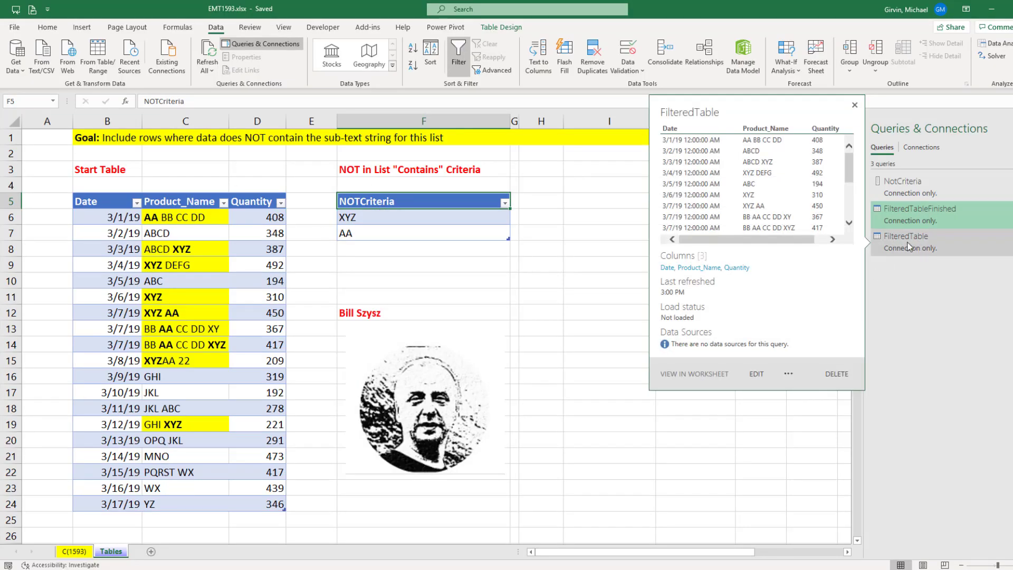
pyautogui.doubleClick(908, 247)
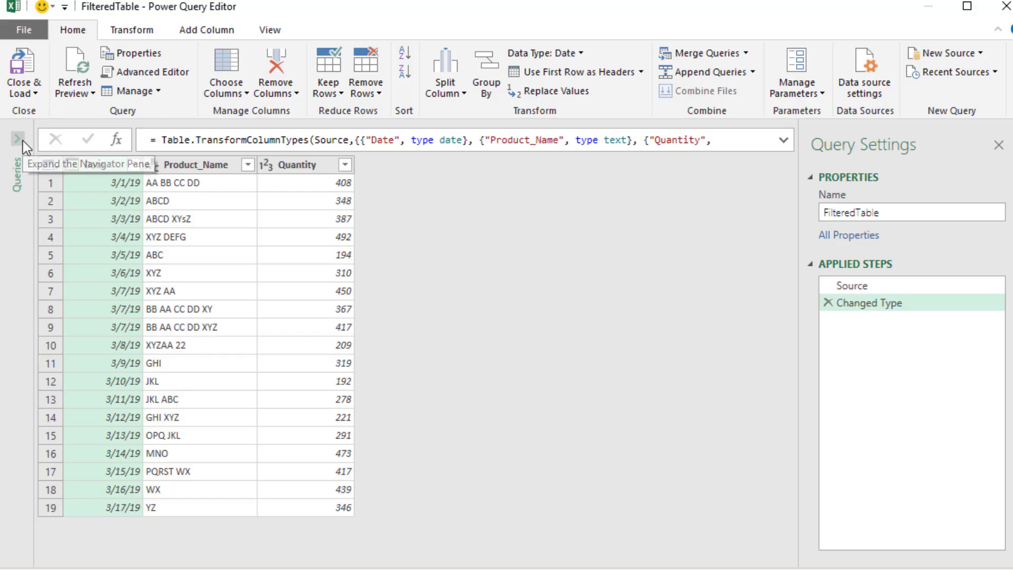
pyautogui.click(268, 216)
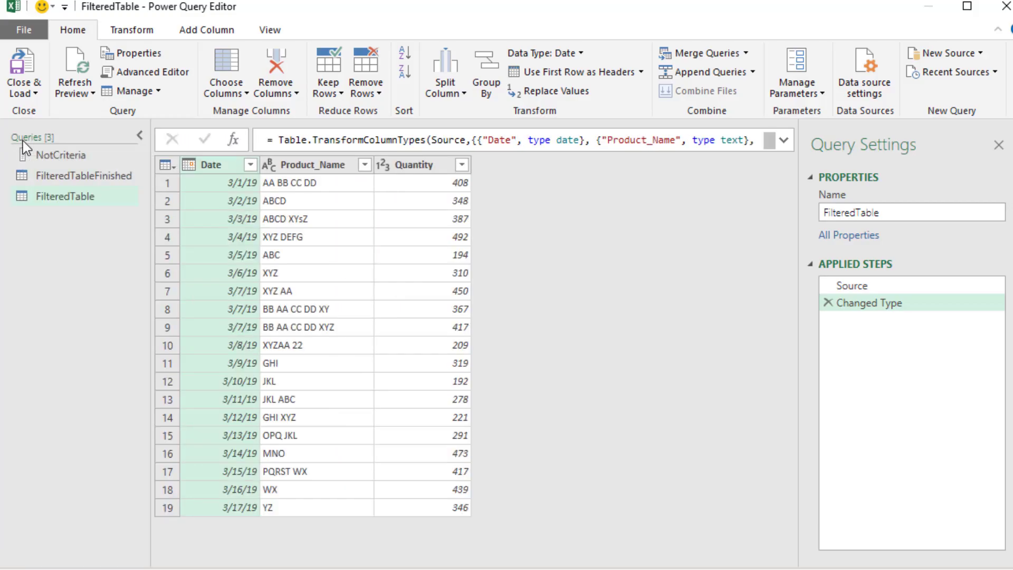
# Compare the items in the NotCriteria list with the product names in the FilteredTable query.
pyautogui.click(71, 159)
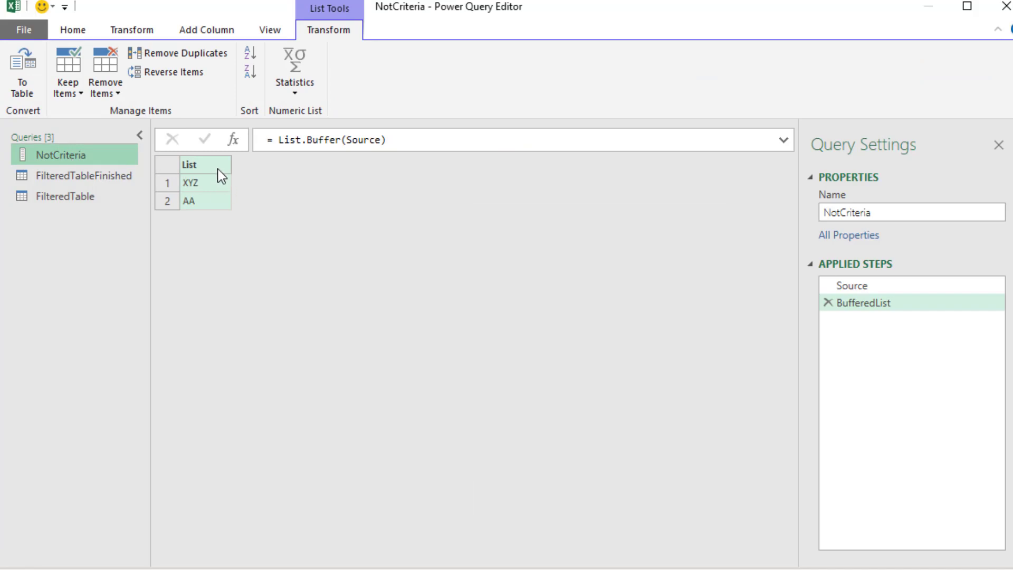
pyautogui.click(65, 197)
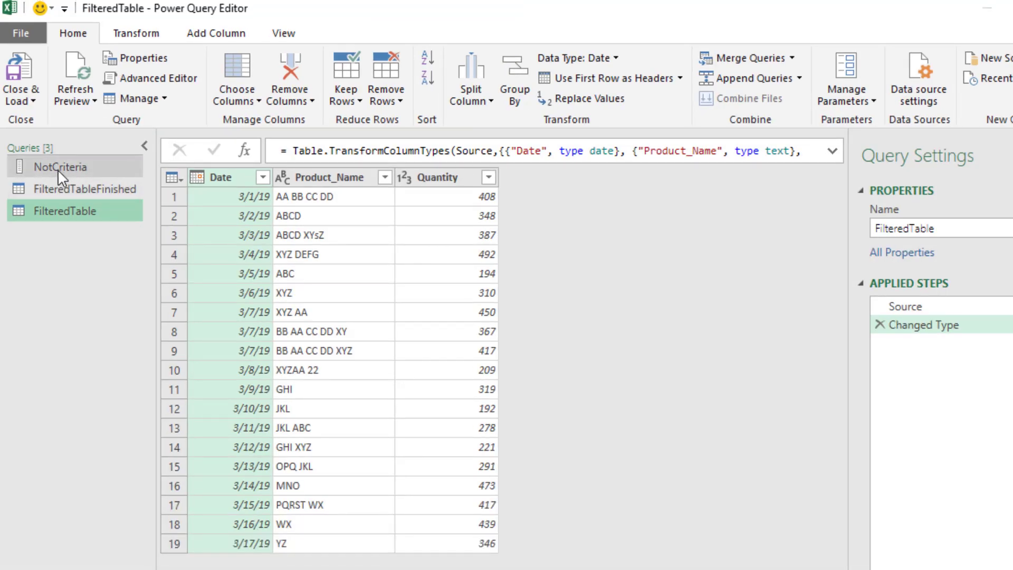
pyautogui.click(58, 168)
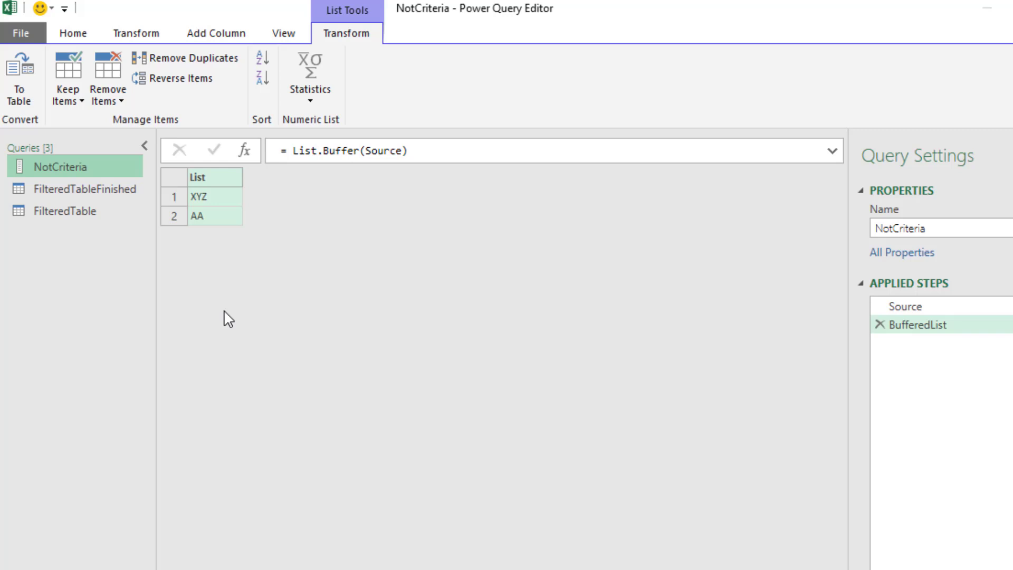
pyautogui.click(72, 213)
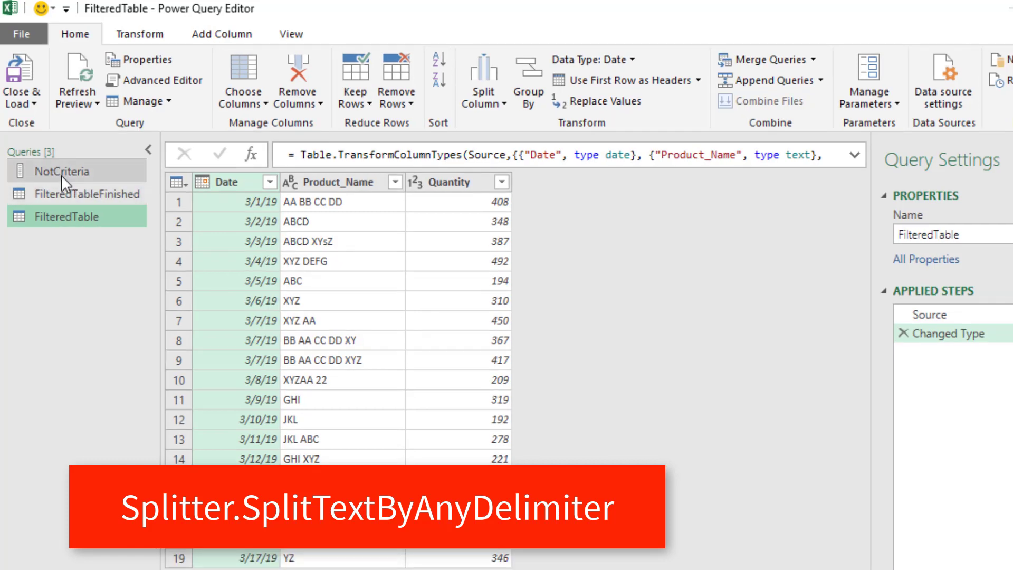
pyautogui.click(61, 168)
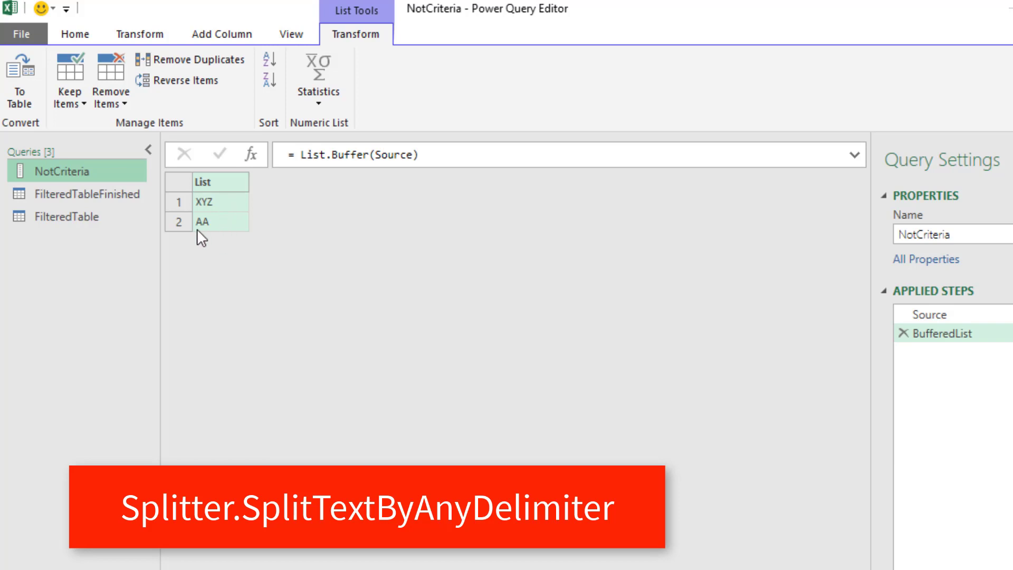
pyautogui.click(62, 221)
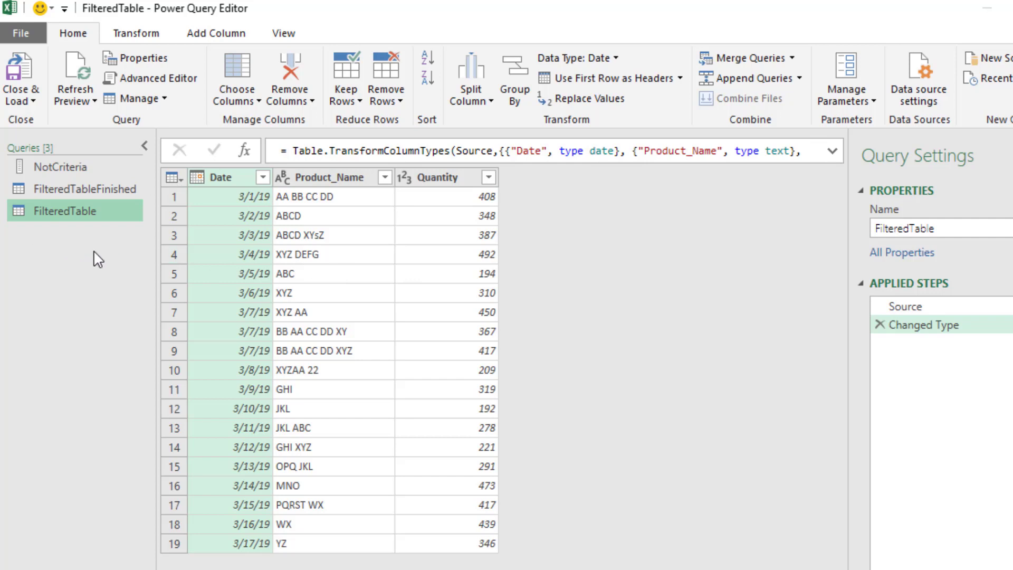
# Create a new blank query alongside the existing queries.
pyautogui.rightClick(44, 260)
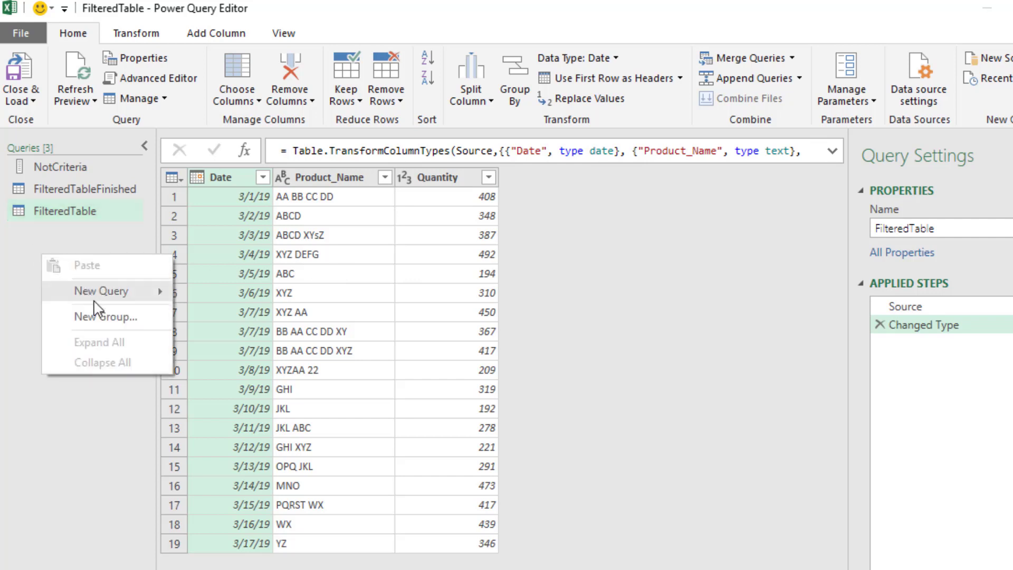
pyautogui.moveTo(105, 292)
pyautogui.moveTo(249, 393)
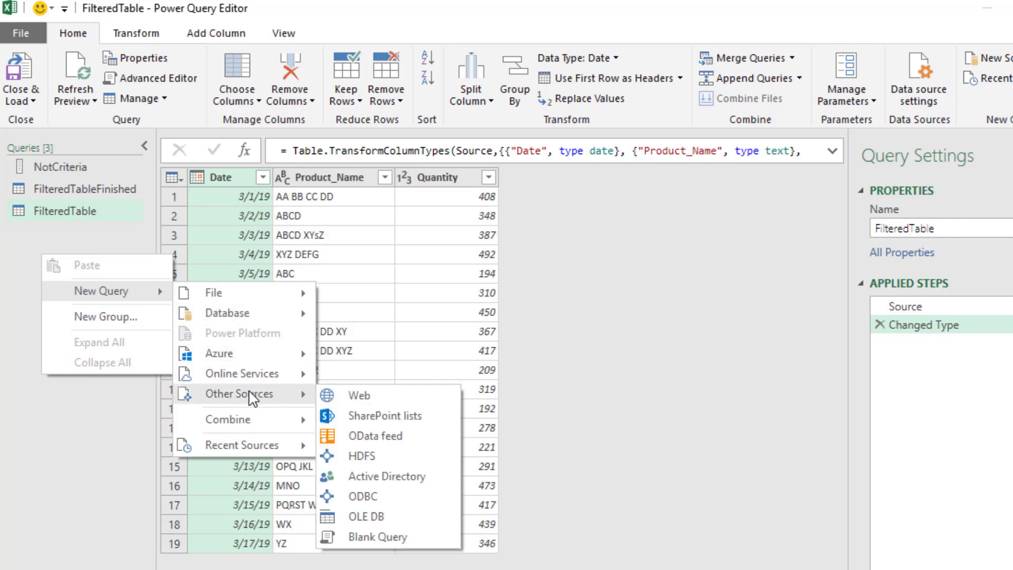
pyautogui.click(379, 538)
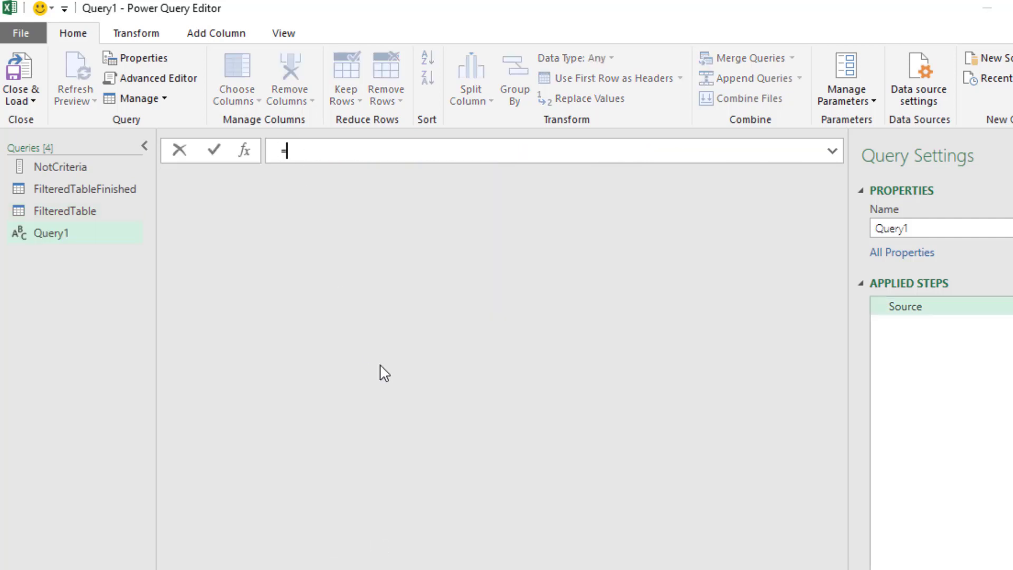
# Define the blank query's source as =Splitter.SplitTextByAnyDelimiter(NotCriteria).
pyautogui.write('sp')
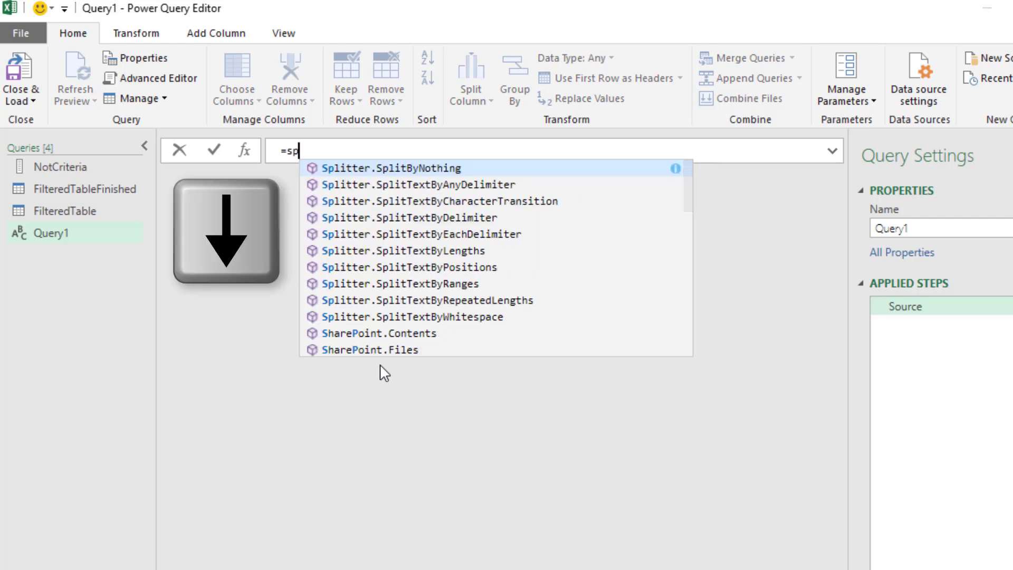
pyautogui.press('Down')
pyautogui.press('Tab')
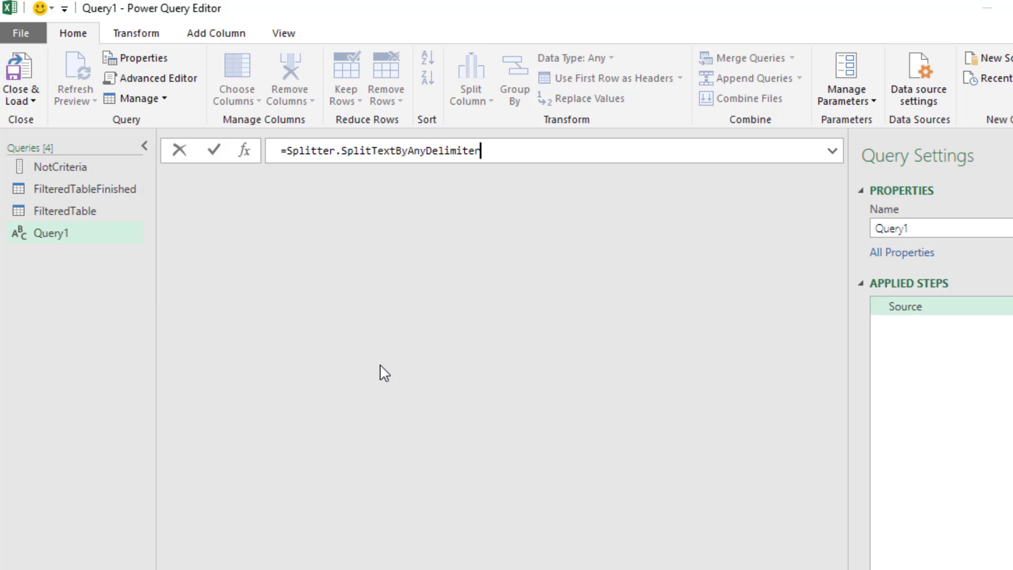
pyautogui.write('(')
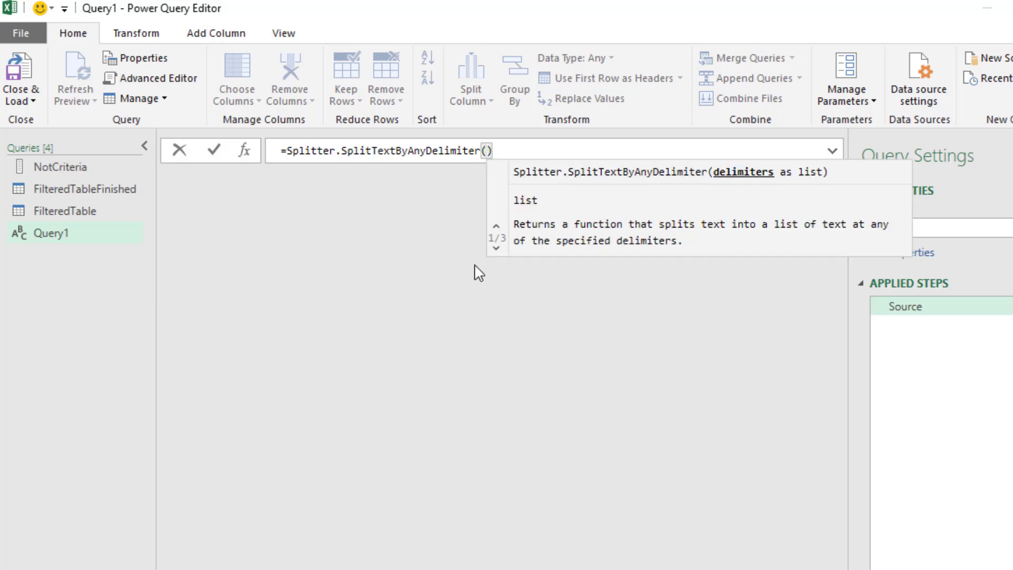
pyautogui.write('Not')
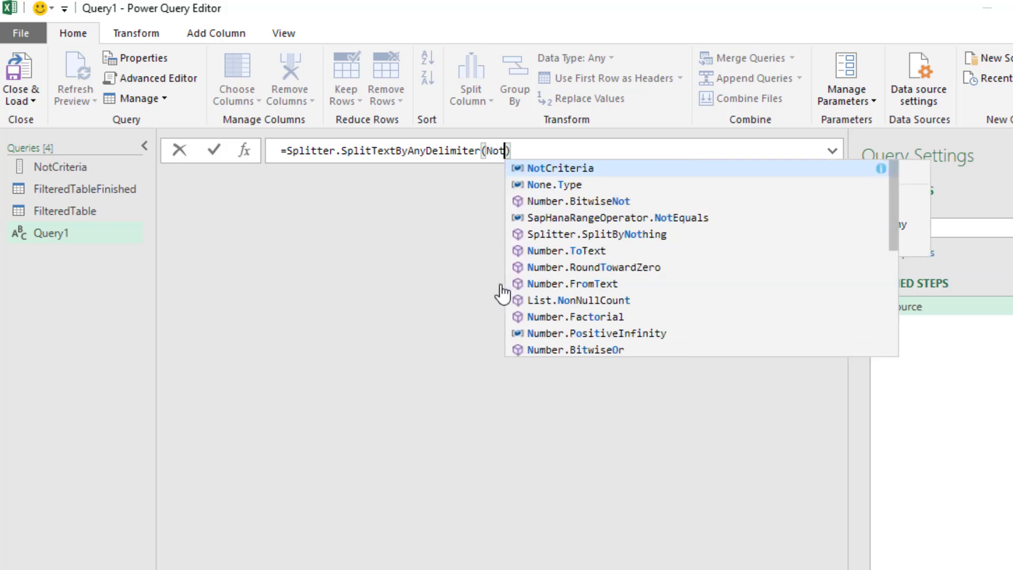
pyautogui.press('Tab')
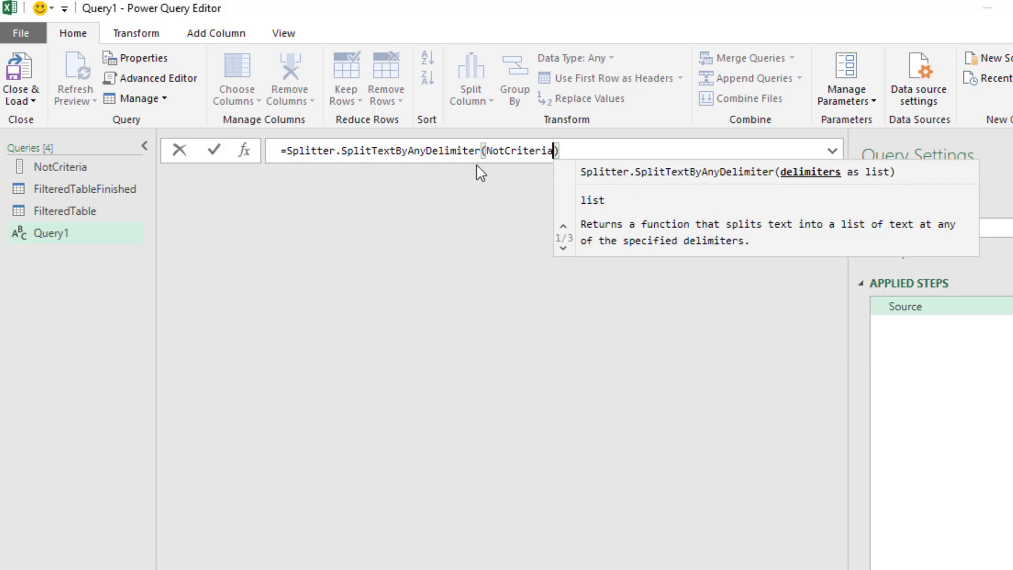
pyautogui.click(575, 148)
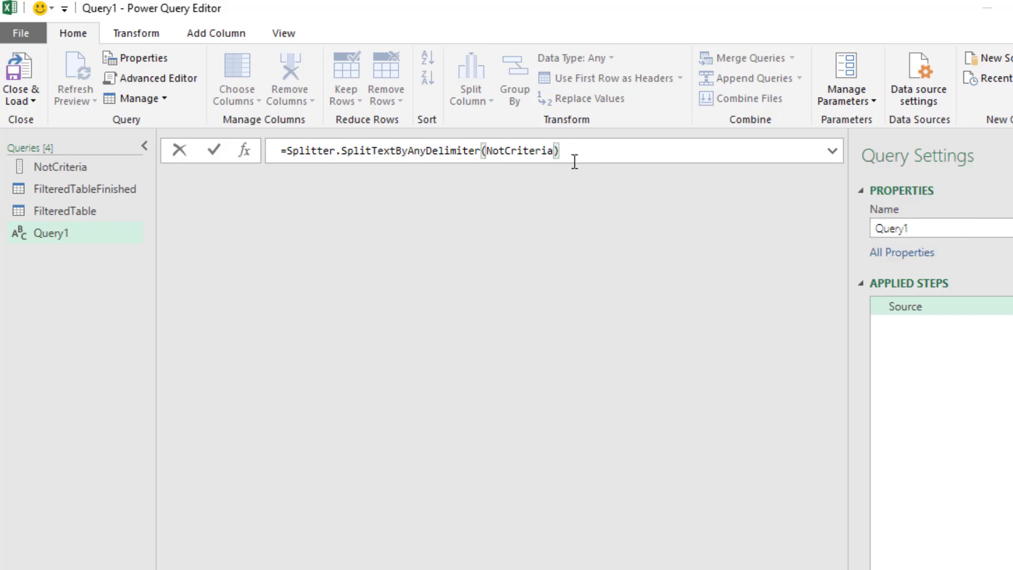
pyautogui.press('Return')
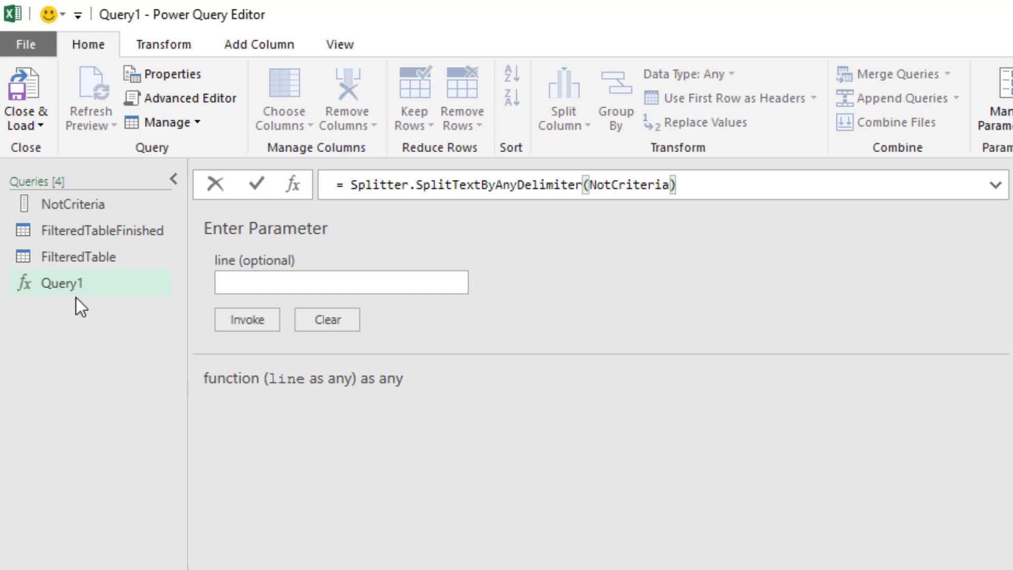
# Rename the new function query as SplitByAnyFunction.
pyautogui.click(60, 289)
pyautogui.press('F2')
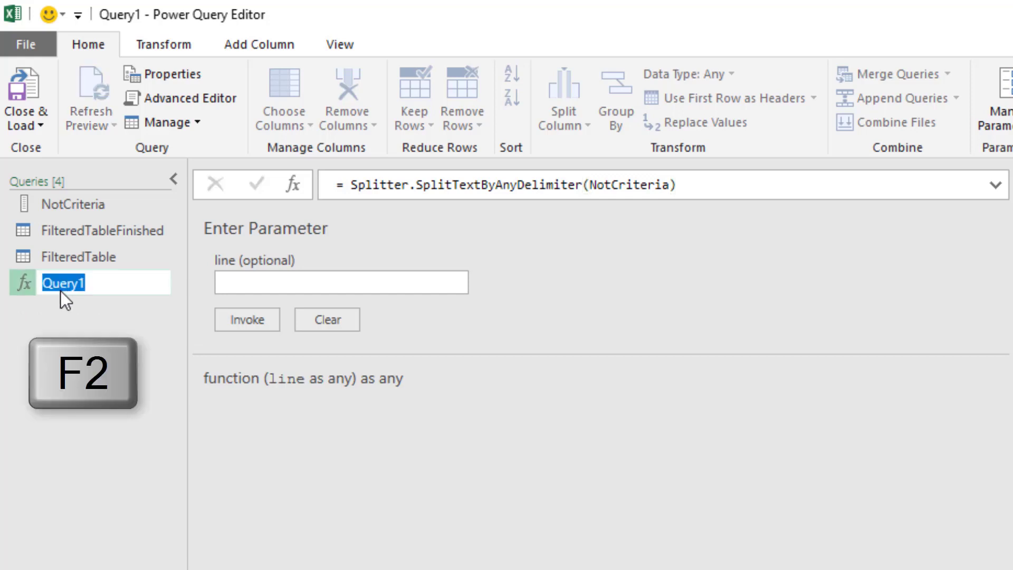
pyautogui.write('SplitByAnyFunction')
pyautogui.press('Return')
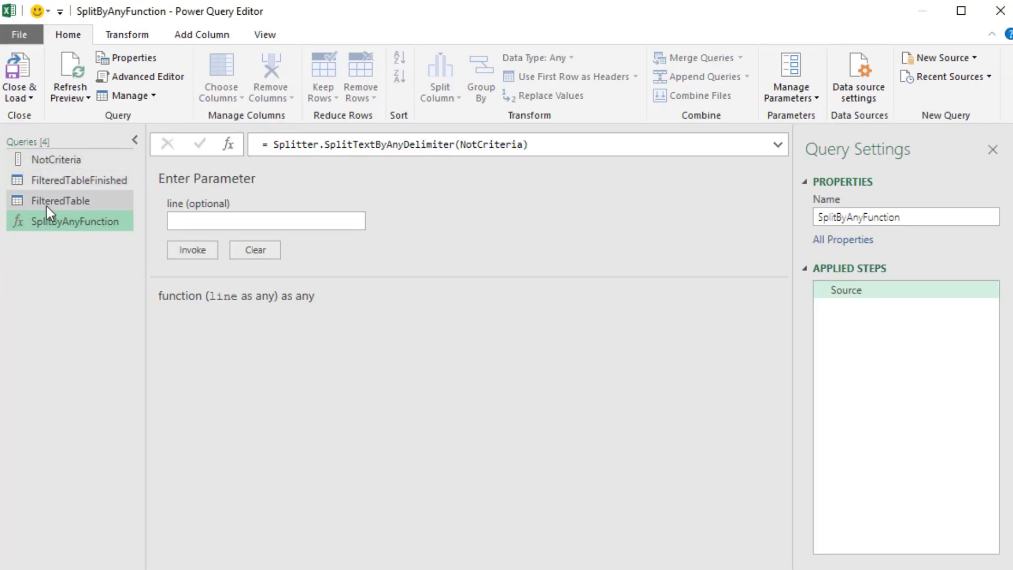
# Add a column named SeeFormulaCreated to FilteredTable by invoking the custom function SplitByAnyFunction on the Product_Name column.
pyautogui.click(61, 260)
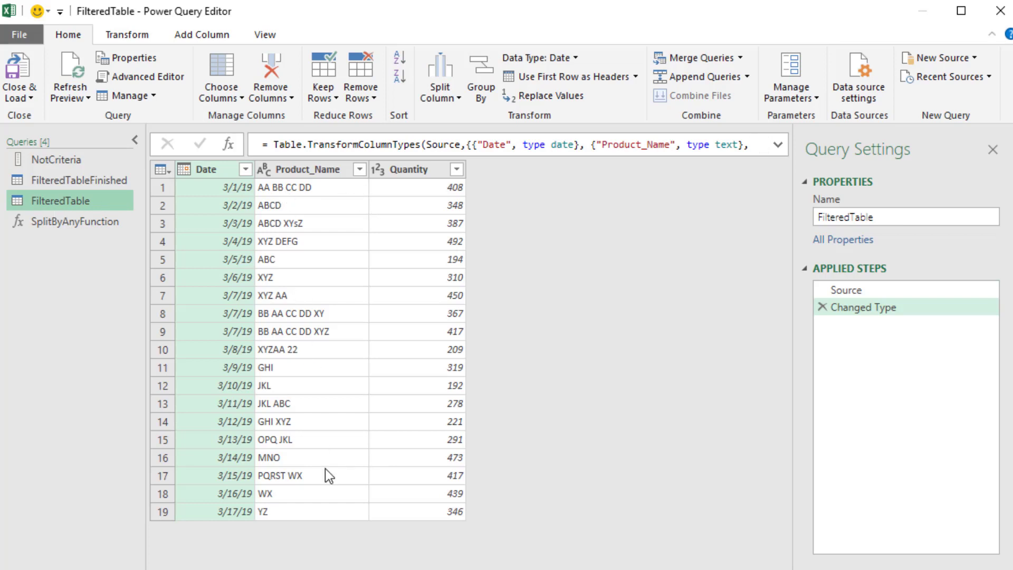
pyautogui.click(185, 35)
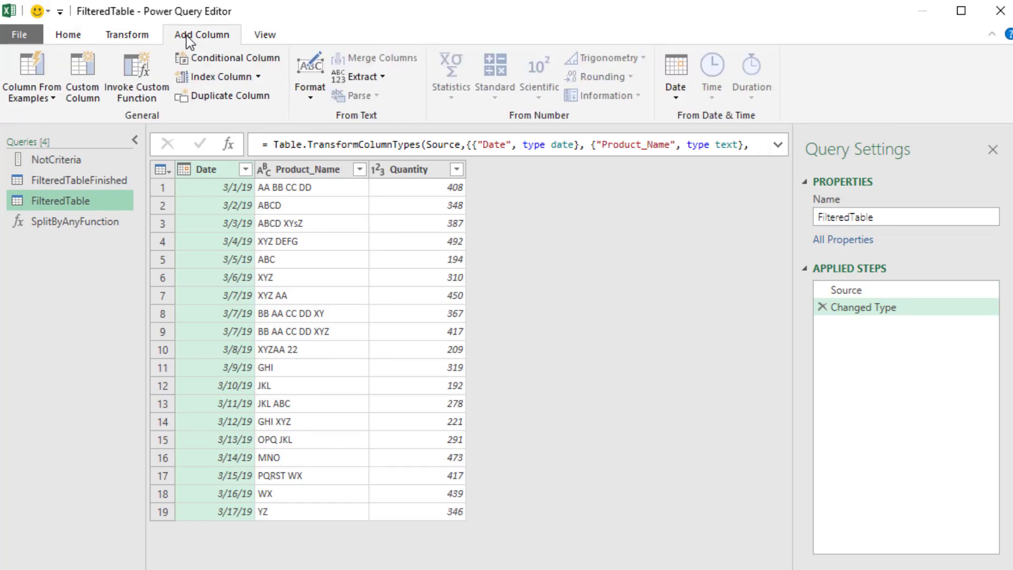
pyautogui.click(151, 94)
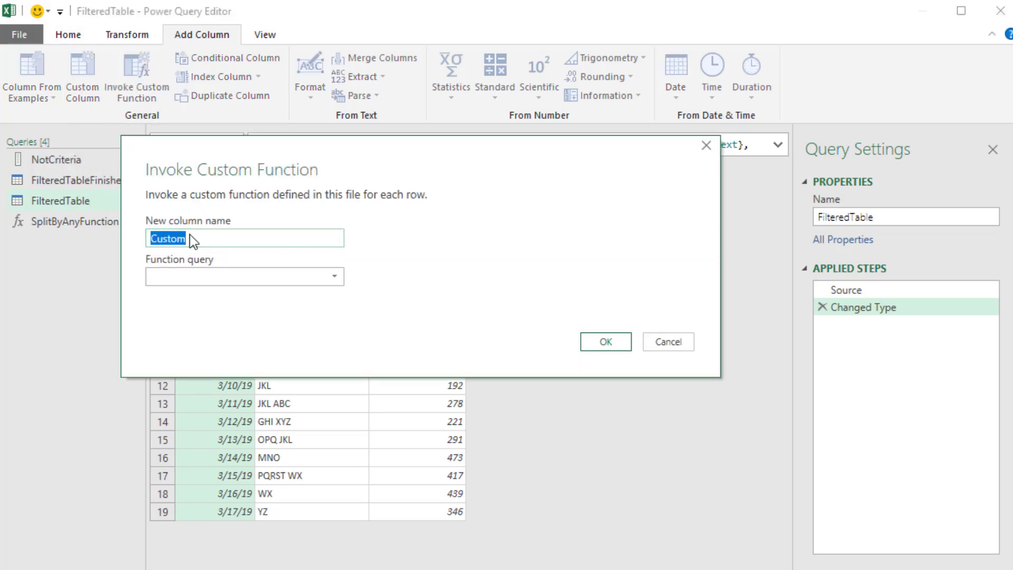
pyautogui.write('SeeFormulaCreated')
pyautogui.click(333, 278)
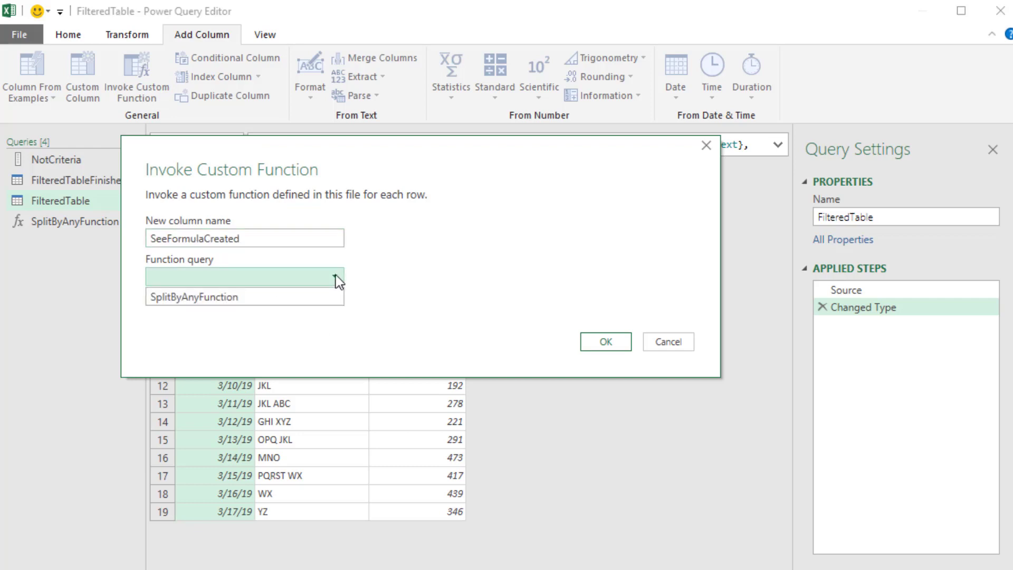
pyautogui.click(205, 304)
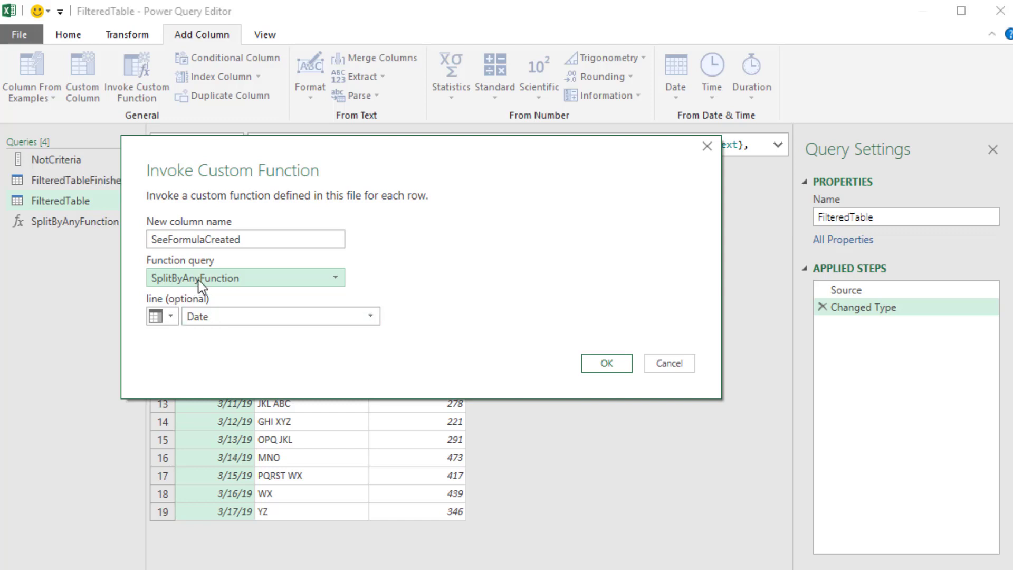
pyautogui.click(216, 319)
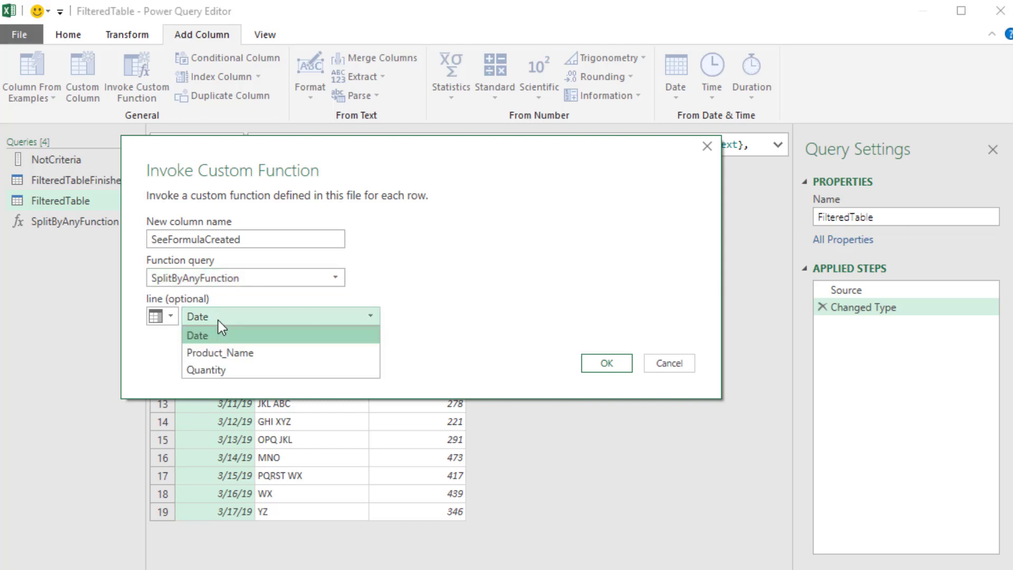
pyautogui.click(247, 355)
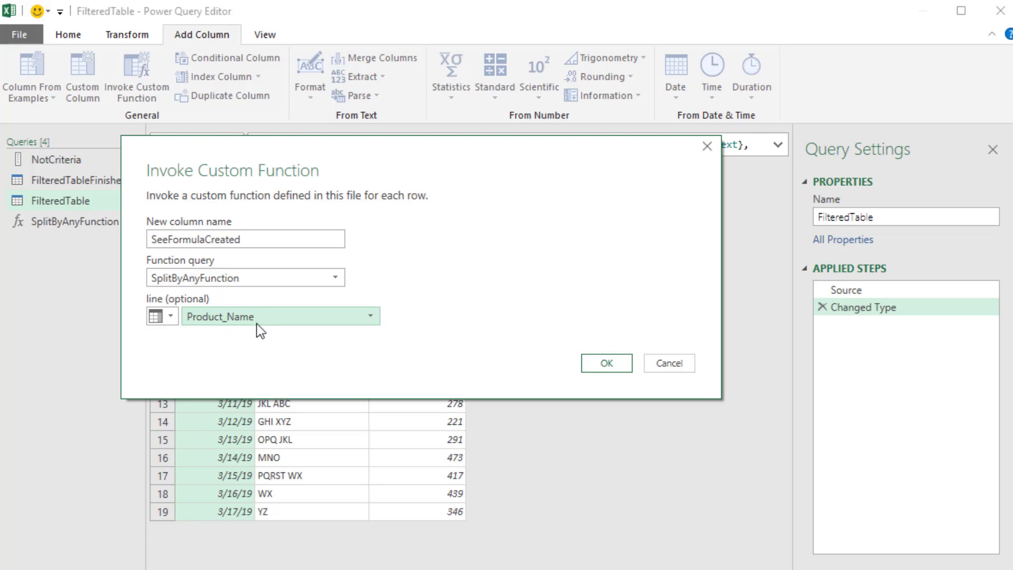
pyautogui.click(612, 364)
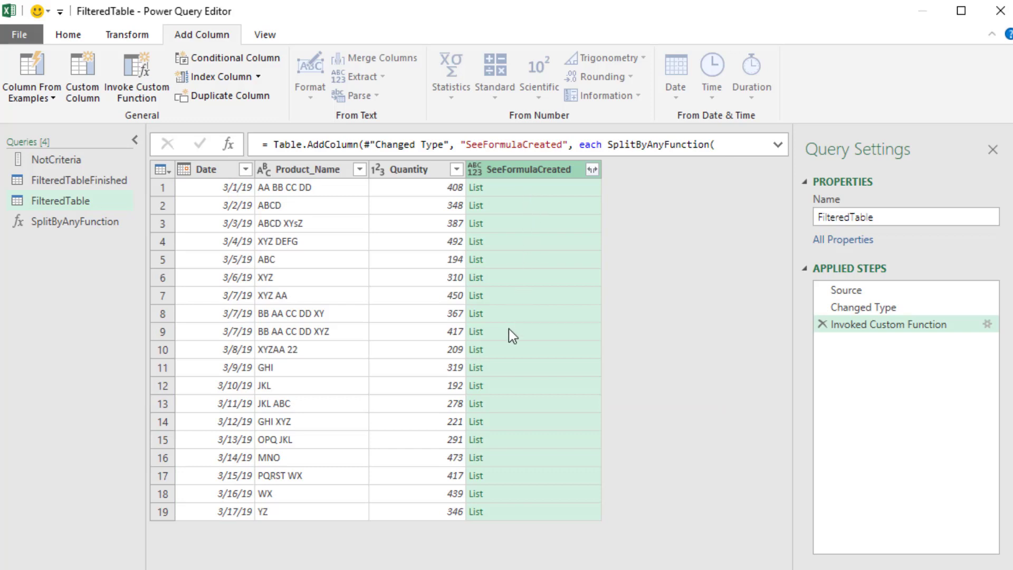
# Preview the split lists in the SeeFormulaCreated column for rows 8, 5, 6 and 10, returning to row 5.
pyautogui.click(507, 316)
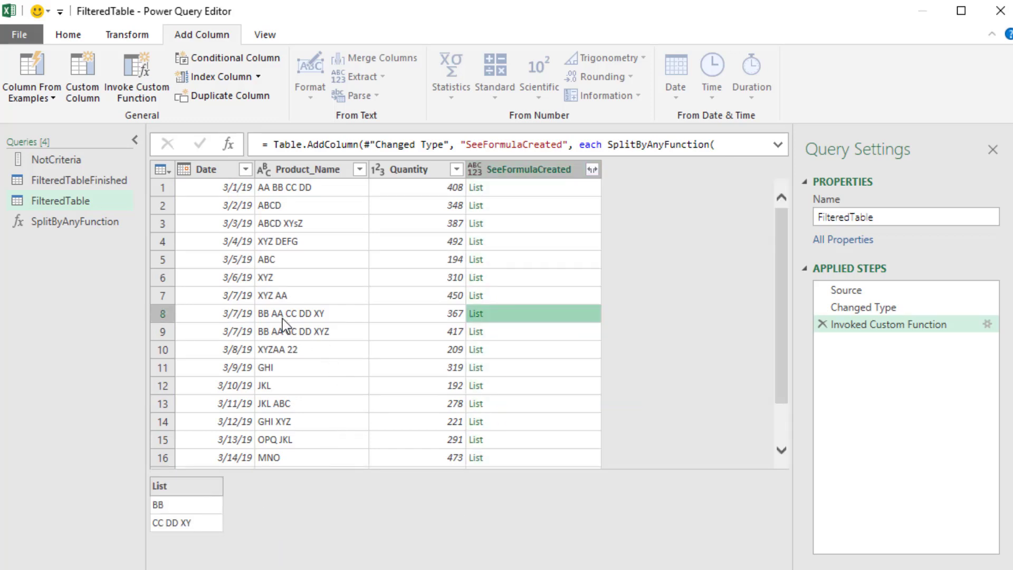
pyautogui.click(511, 265)
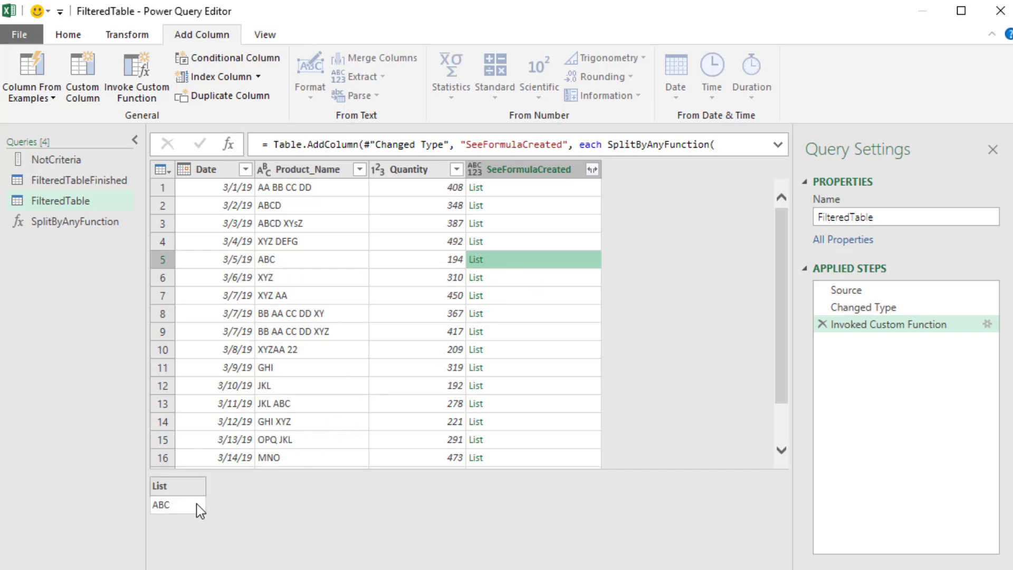
pyautogui.click(520, 280)
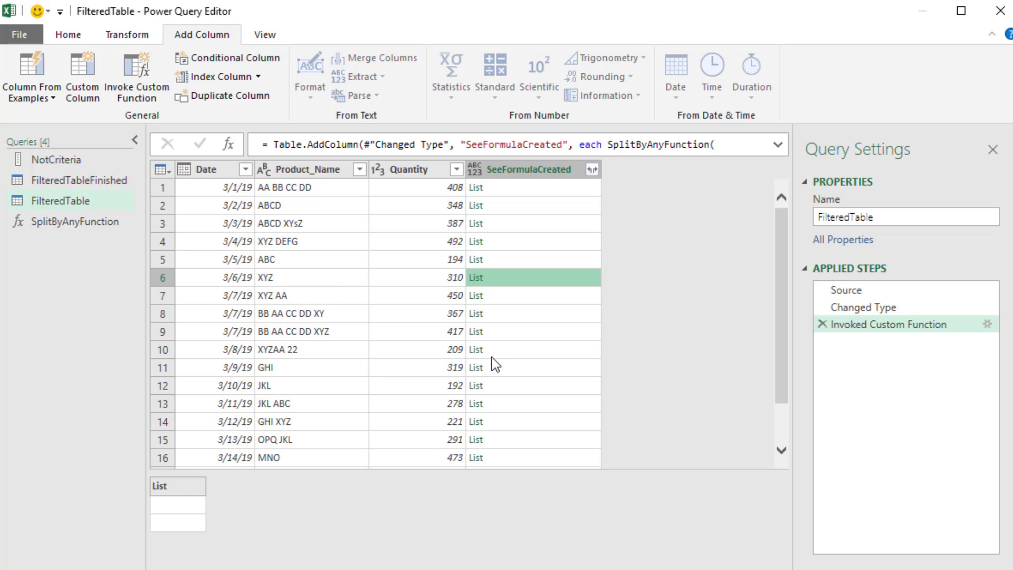
pyautogui.click(515, 355)
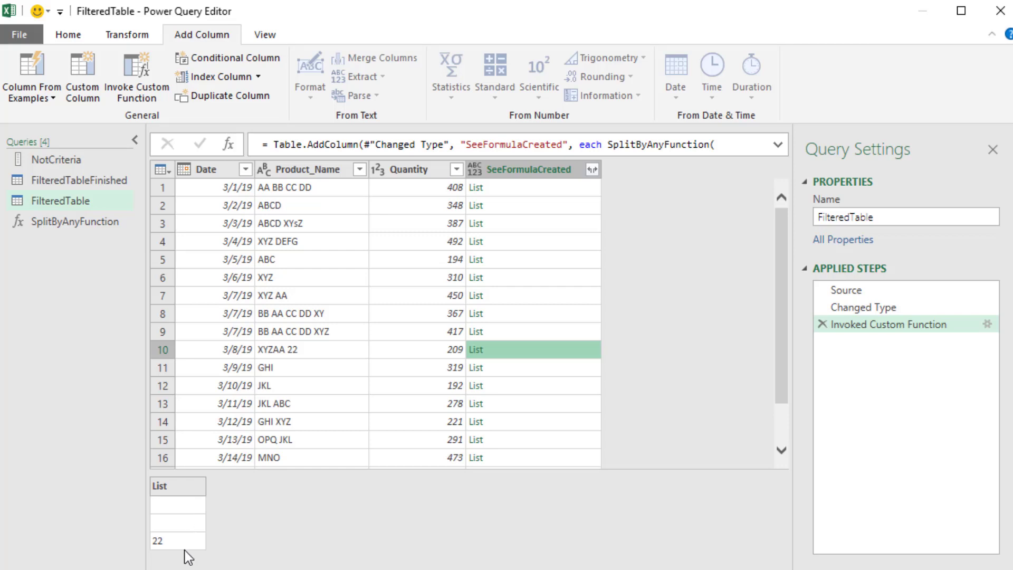
pyautogui.click(510, 261)
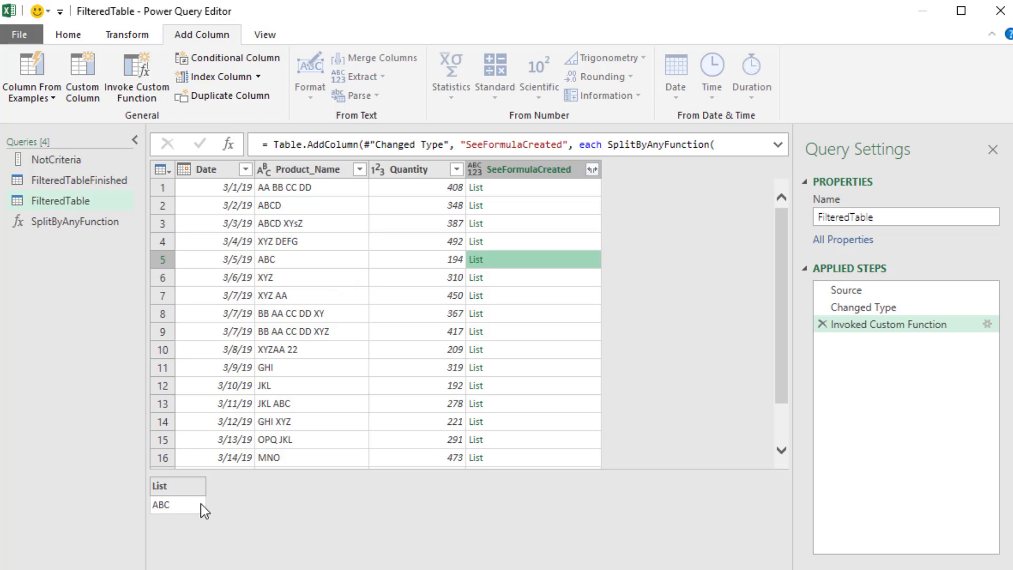
# Wrap the SplitByAnyFunction([Product_Name]) call in List.Count within the SeeFormulaCreated column's formula.
pyautogui.click(778, 145)
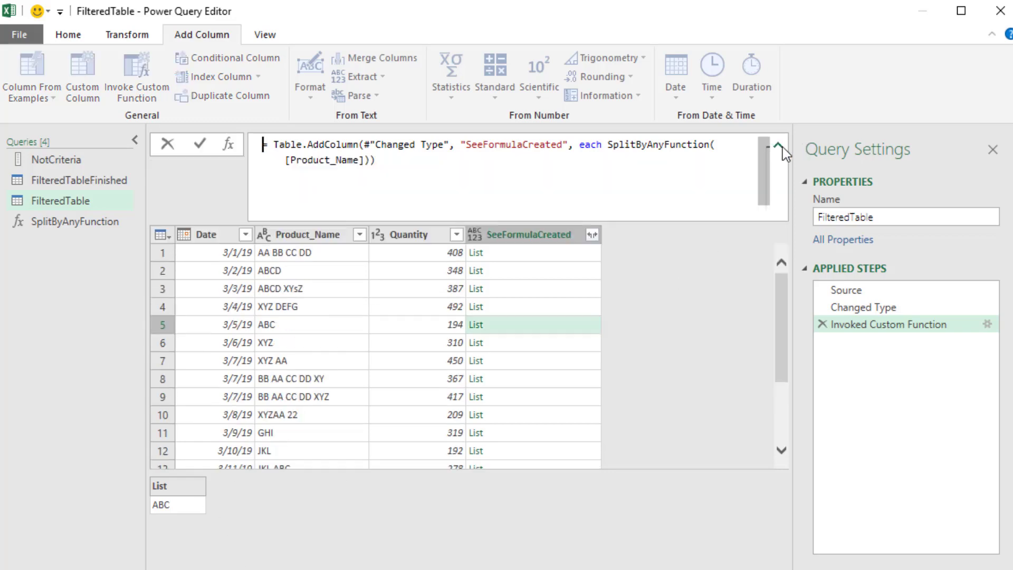
pyautogui.click(615, 153)
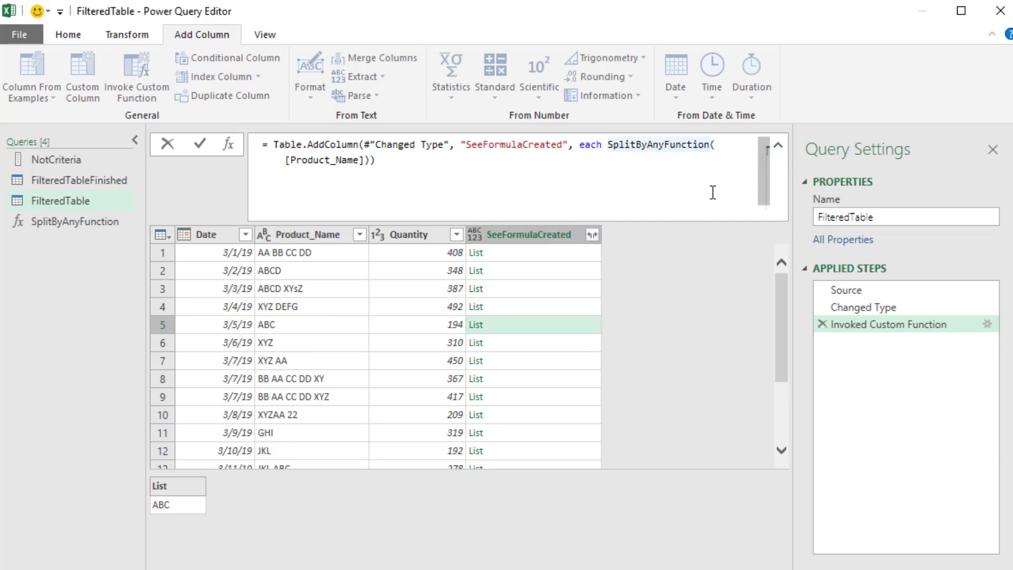
pyautogui.write('List.count')
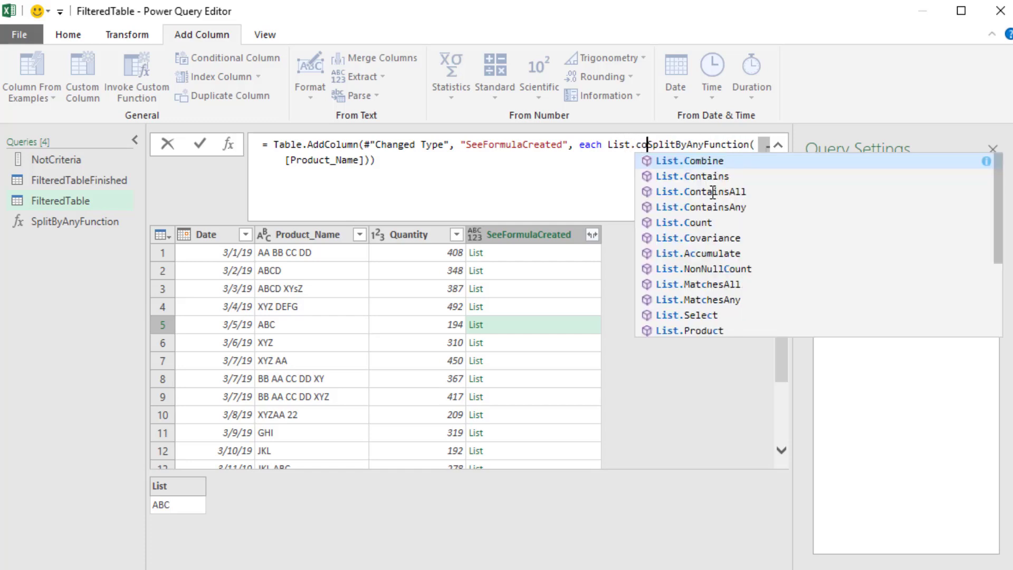
pyautogui.write('(')
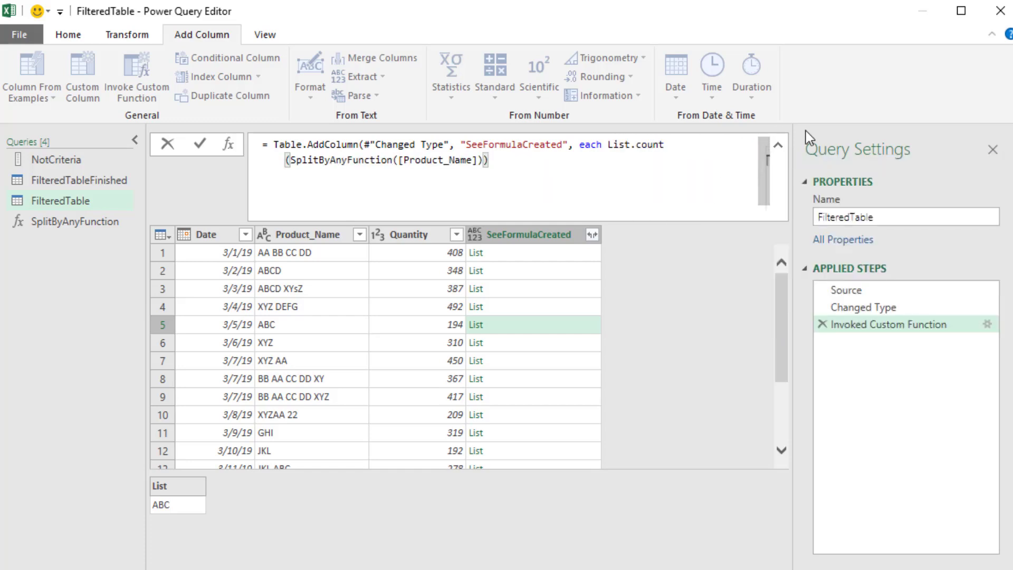
pyautogui.write(')')
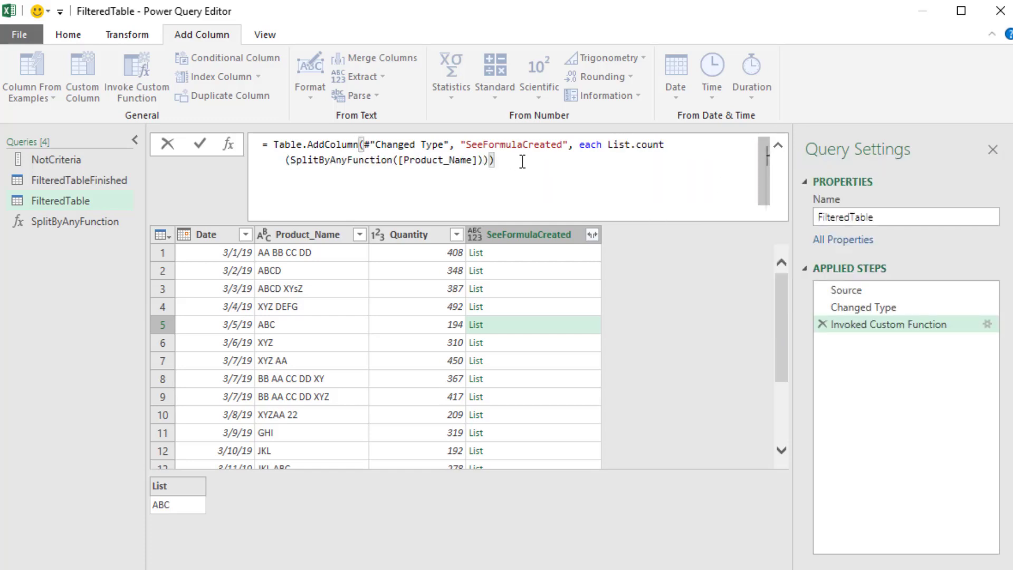
pyautogui.press('Return')
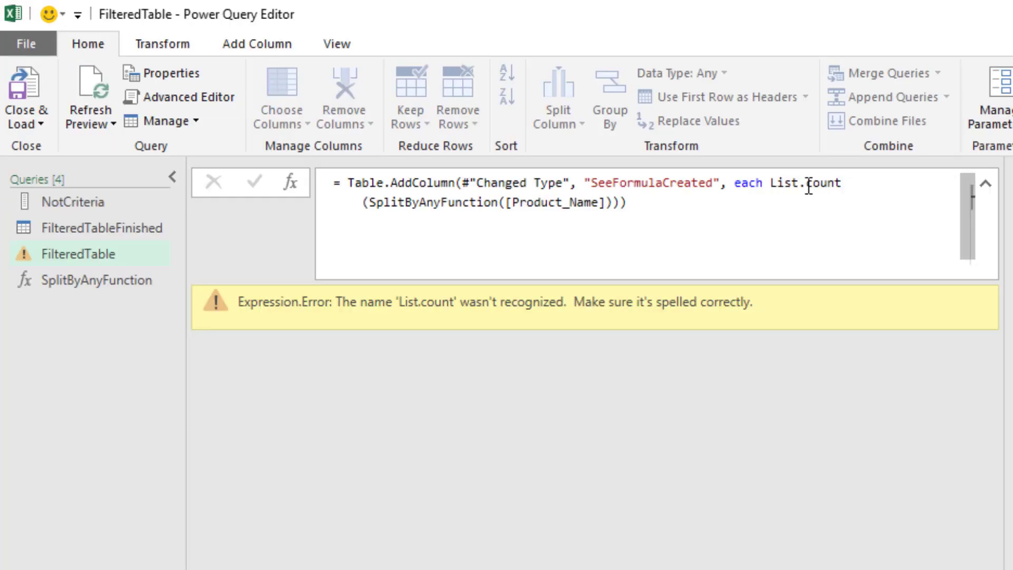
pyautogui.moveTo(636, 150); pyautogui.dragTo(641, 150)
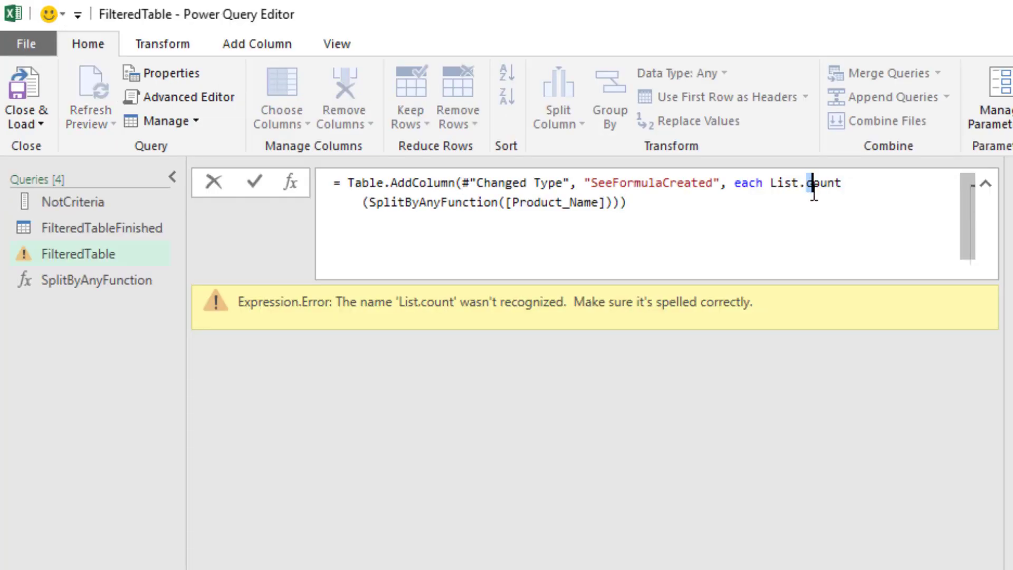
pyautogui.write('C')
pyautogui.press('Return')
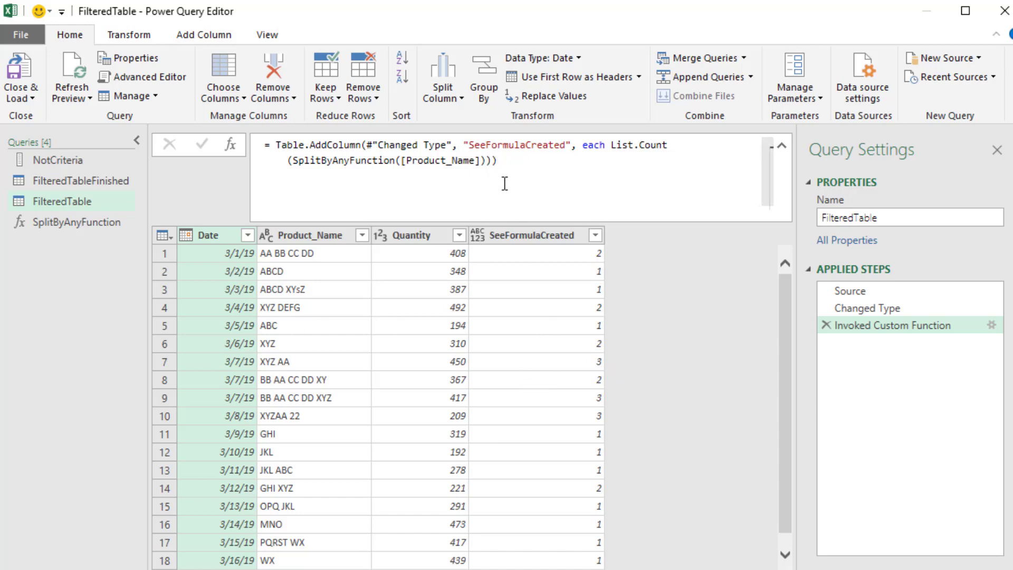
# Extend the SeeFormulaCreated formula to test whether the List.Count result equals 1.
pyautogui.click(494, 161)
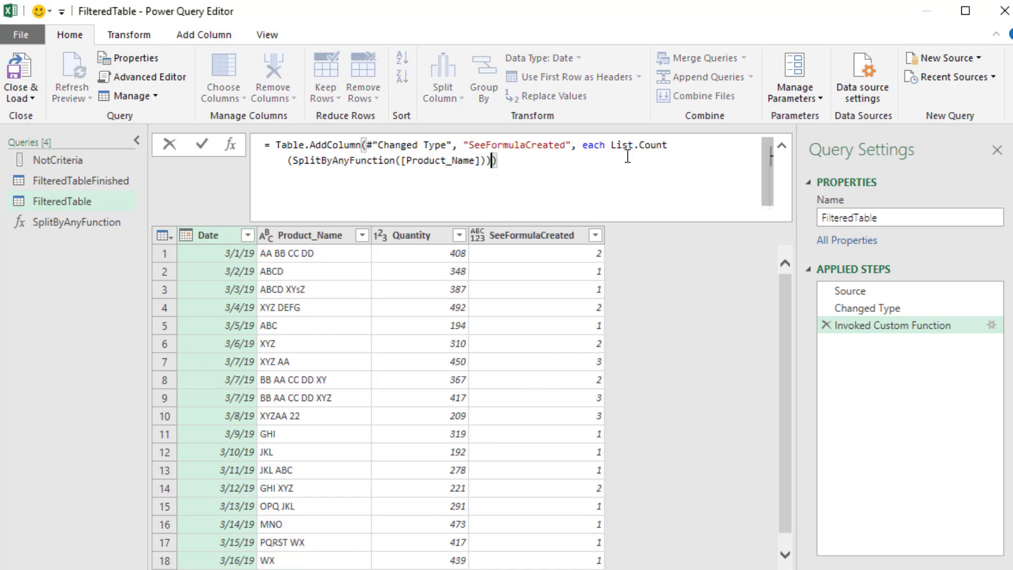
pyautogui.write('=')
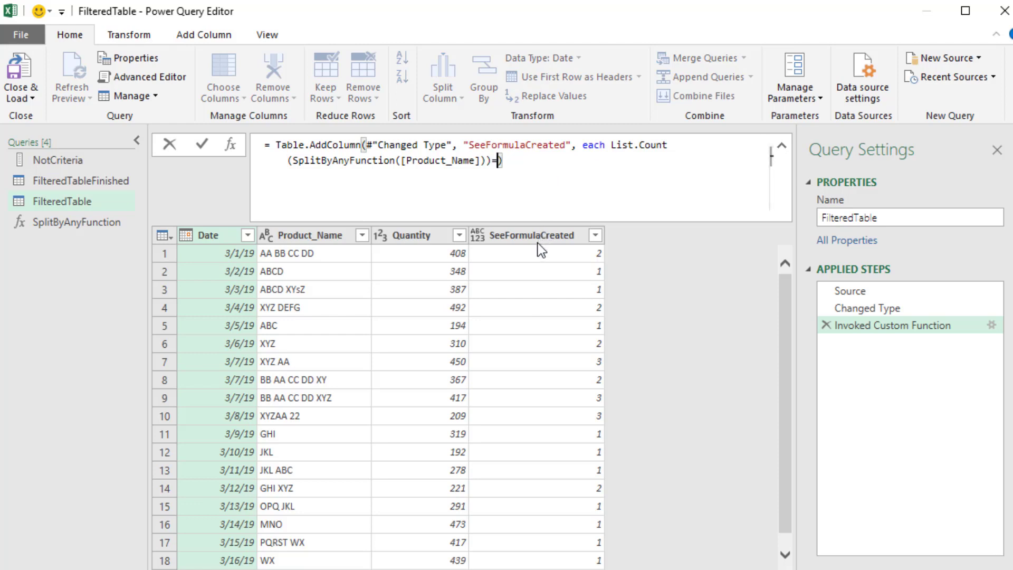
pyautogui.write('1')
pyautogui.press('Return')
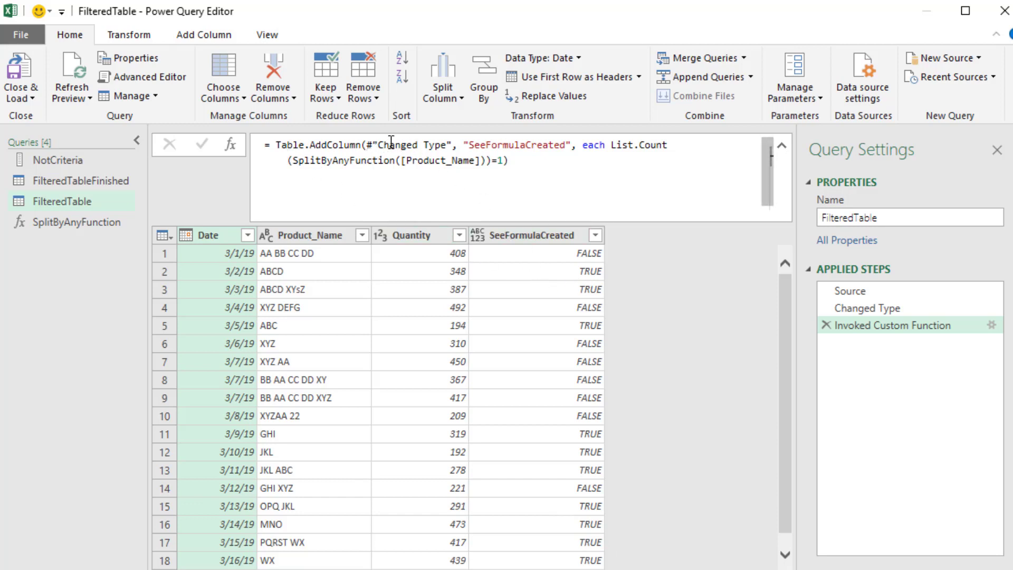
# Turn the FilteredTable formula into a row filter by replacing AddColumn with SelectRows and deleting the "SeeFormulaCreated" argument.
pyautogui.moveTo(311, 146); pyautogui.dragTo(362, 146)
pyautogui.moveTo(363, 144)
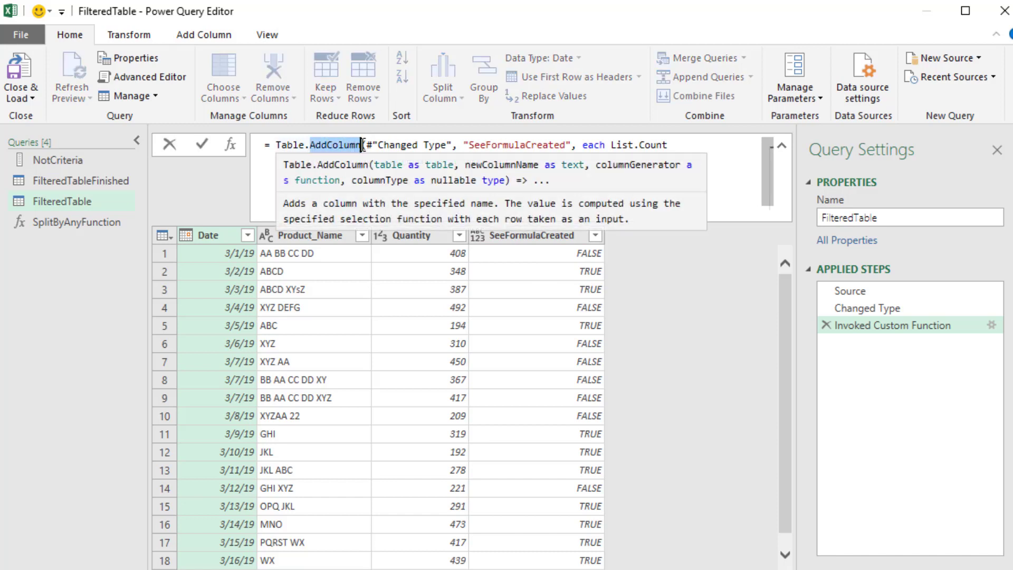
pyautogui.write('SelectRows')
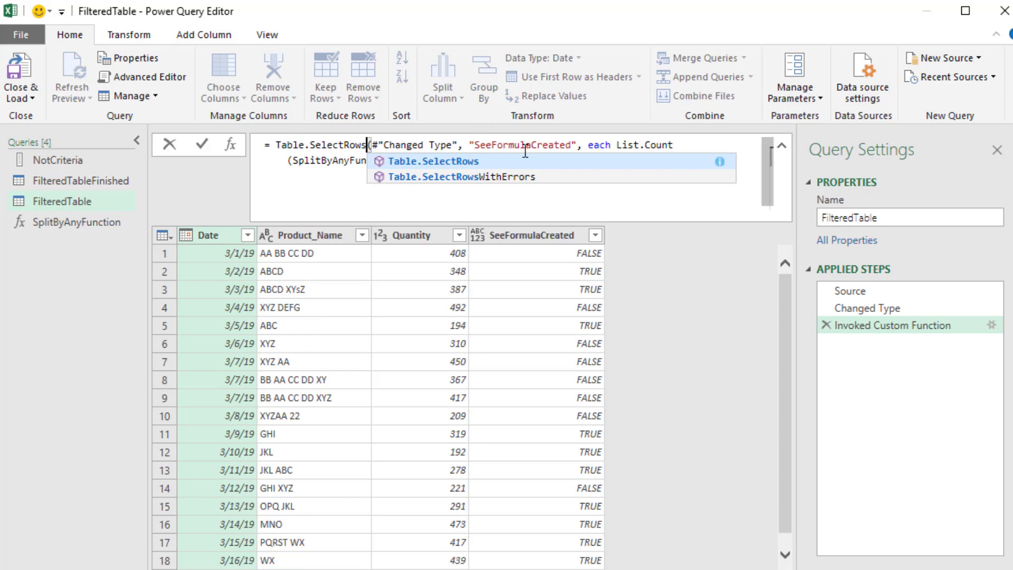
pyautogui.click(584, 145)
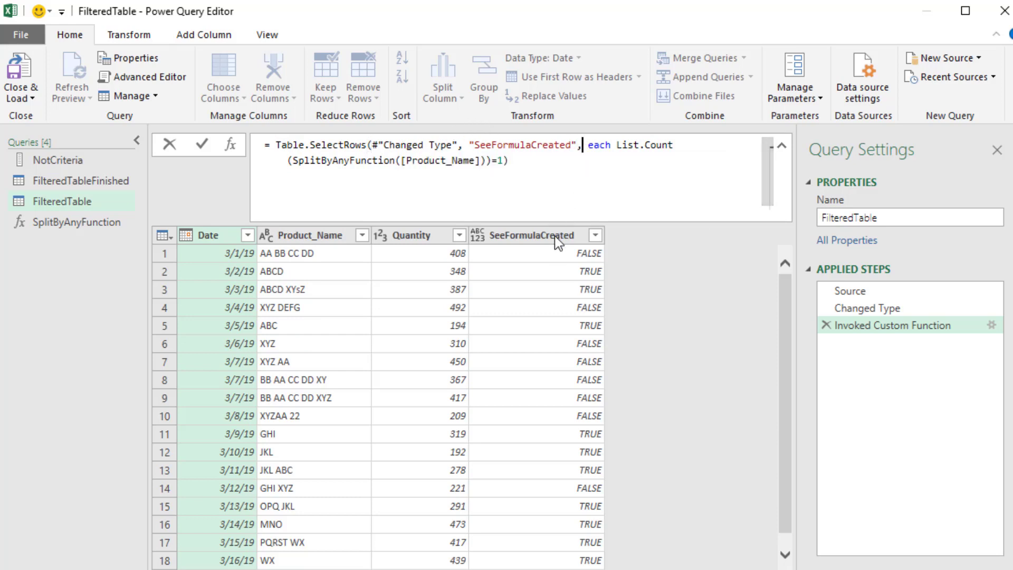
pyautogui.press('BackSpace')
pyautogui.press('BackSpace')
pyautogui.press('BackSpace')
pyautogui.press('BackSpace')
pyautogui.press('BackSpace')
pyautogui.press('BackSpace')
pyautogui.press('BackSpace')
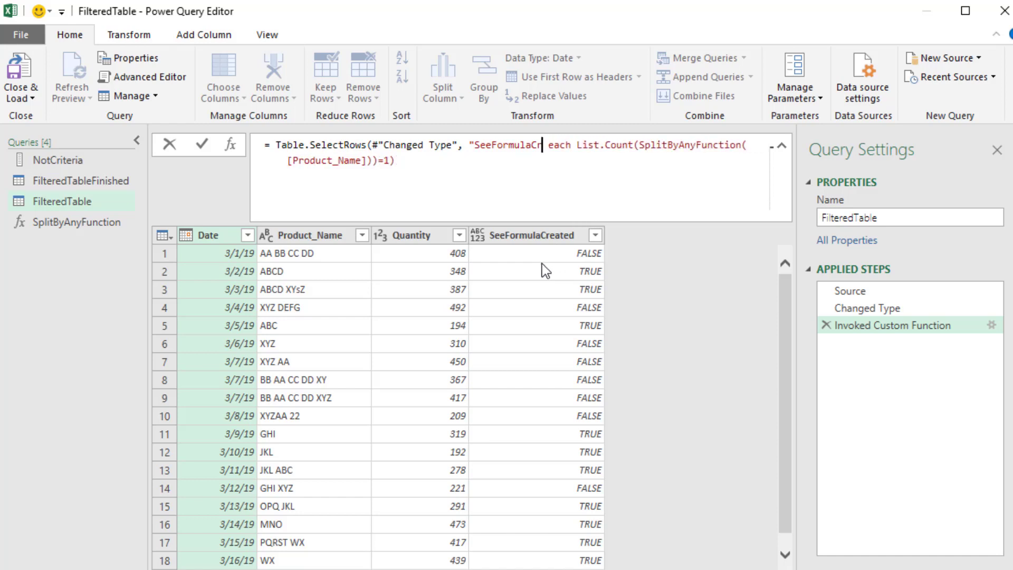
pyautogui.press('BackSpace')
pyautogui.press('BackSpace')
pyautogui.press('BackSpace')
pyautogui.press('BackSpace')
pyautogui.press('BackSpace')
pyautogui.press('BackSpace')
pyautogui.press('BackSpace')
pyautogui.press('BackSpace')
pyautogui.press('BackSpace')
pyautogui.press('BackSpace')
pyautogui.press('BackSpace')
pyautogui.press('BackSpace')
pyautogui.press('BackSpace')
pyautogui.press('BackSpace')
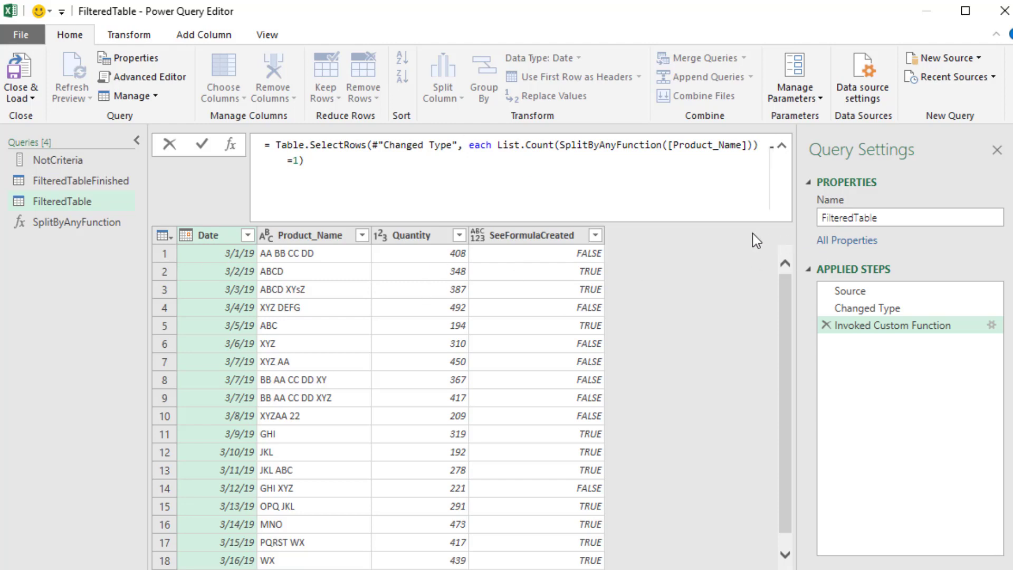
pyautogui.press('Return')
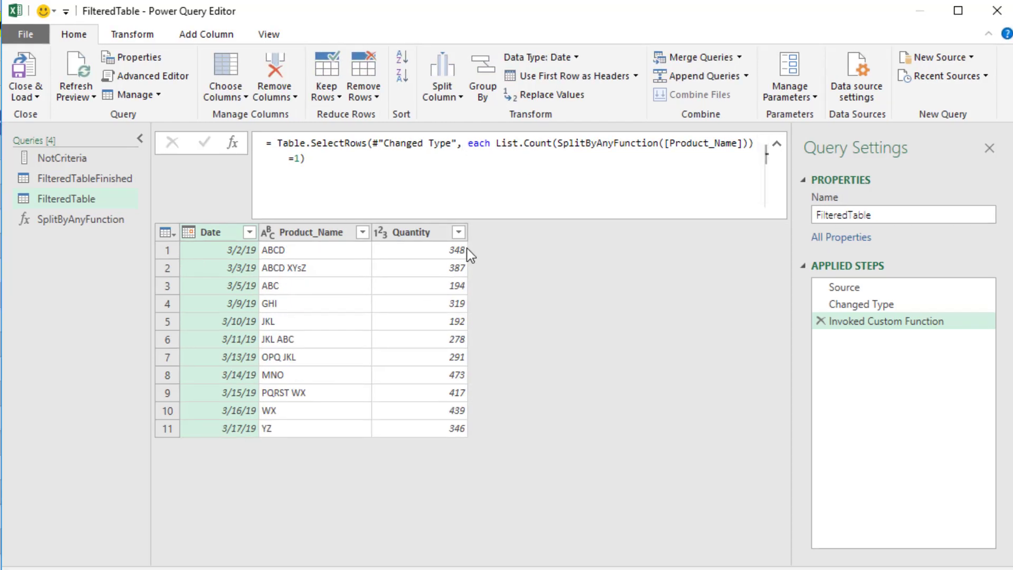
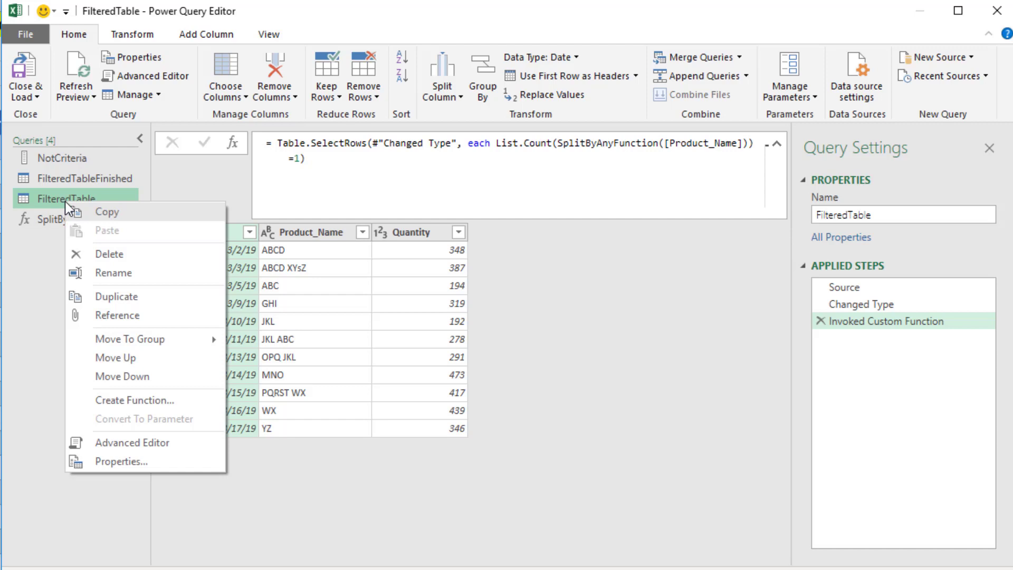
# Duplicate the FilteredTable query and delete the Invoked Custom Function step from the copy.
pyautogui.click(101, 295)
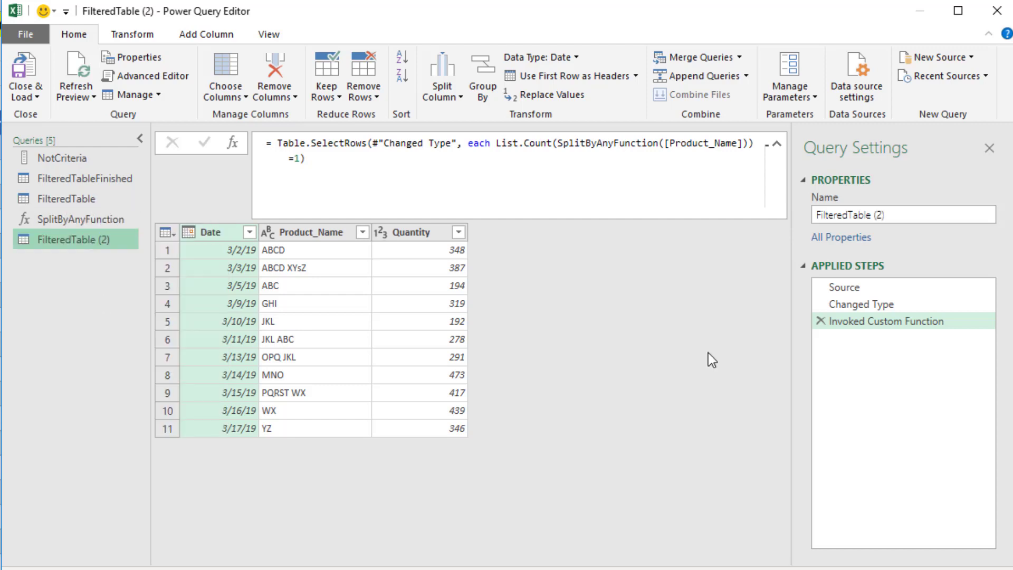
pyautogui.click(820, 321)
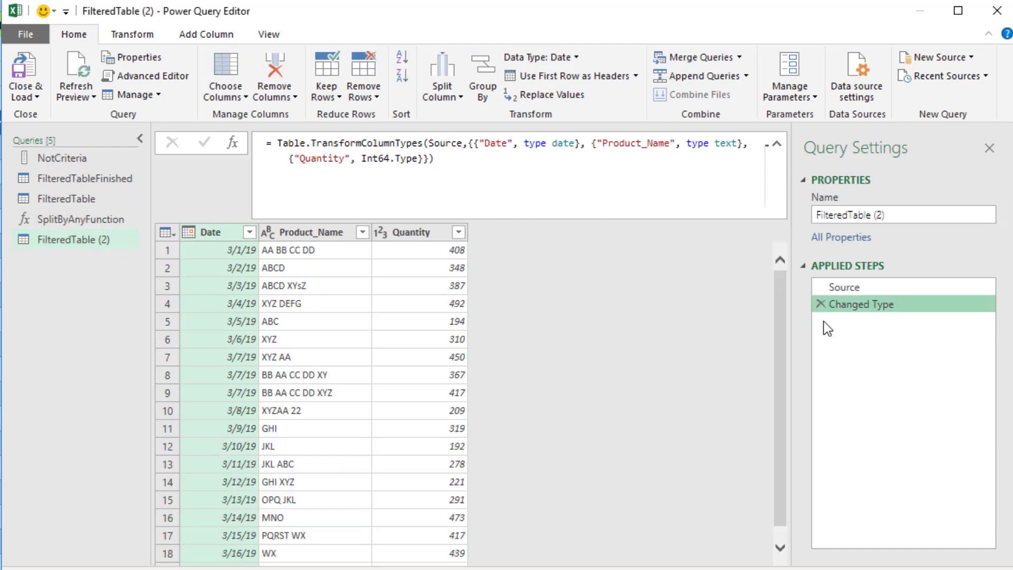
# Add a custom column named TempColumn with the formula =Splitter.SplitTextByAnyDelimiter(NotCriteria)([Product_Name]), and preview its lists for rows 3 and 5.
pyautogui.click(199, 33)
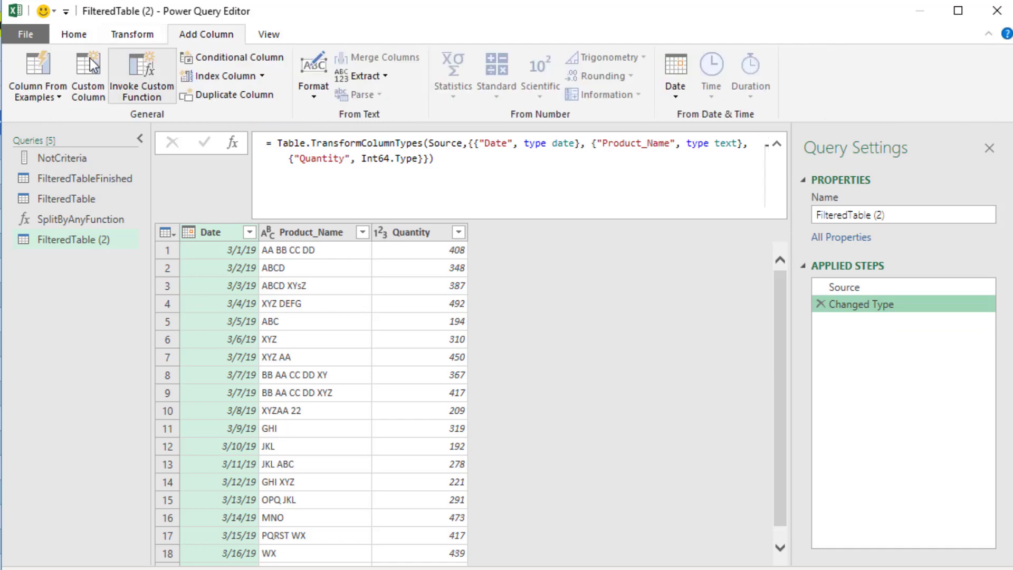
pyautogui.click(89, 85)
pyautogui.write('TempColumn')
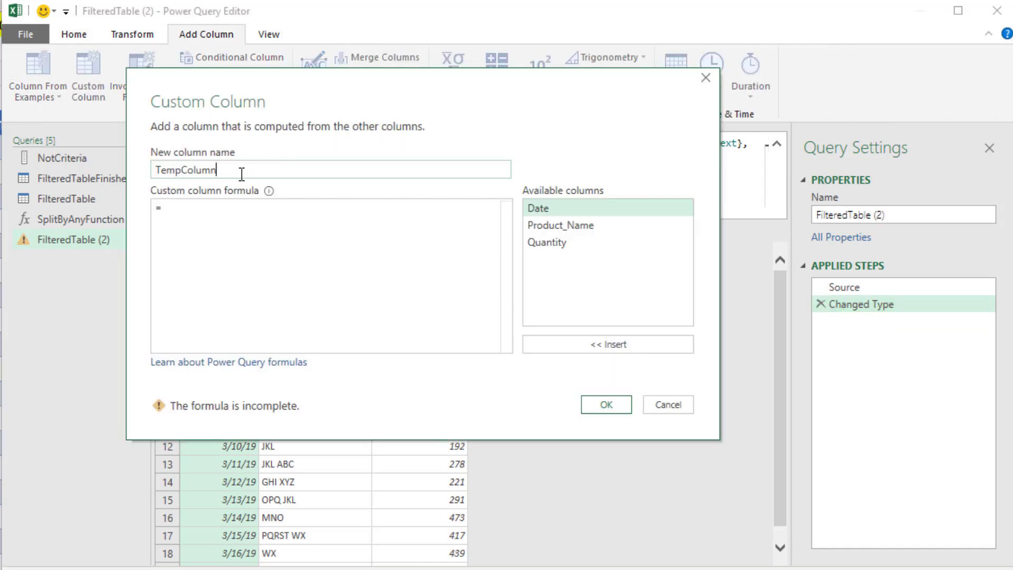
pyautogui.click(181, 224)
pyautogui.write('Sp')
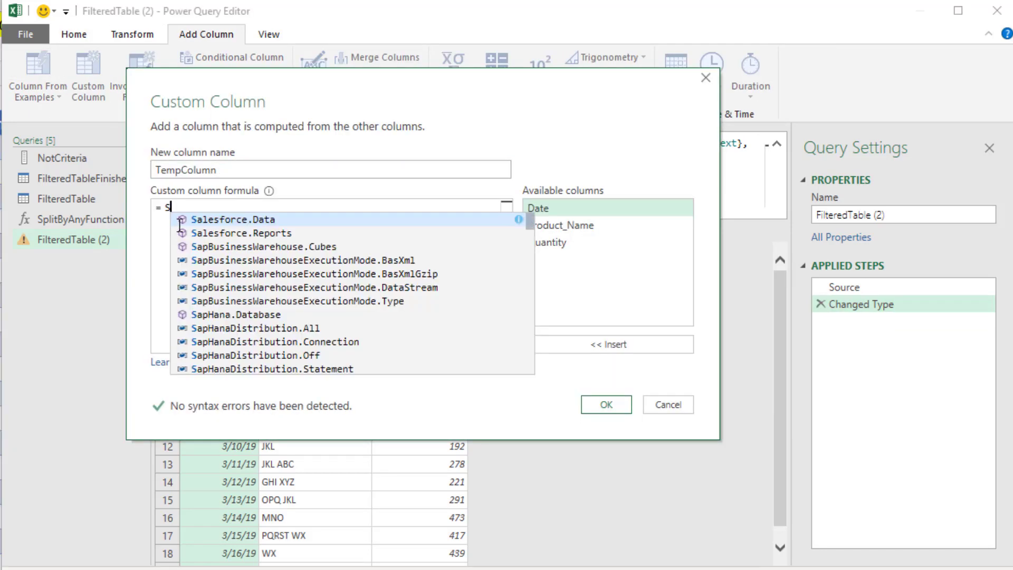
pyautogui.press('Down')
pyautogui.press('Down')
pyautogui.press('Tab')
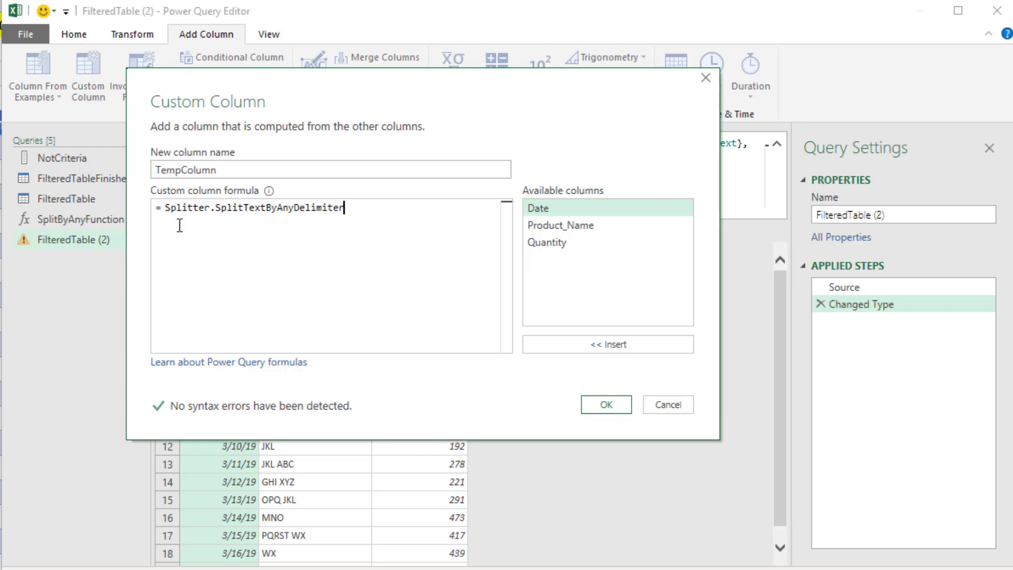
pyautogui.write('(Not')
pyautogui.press('Tab')
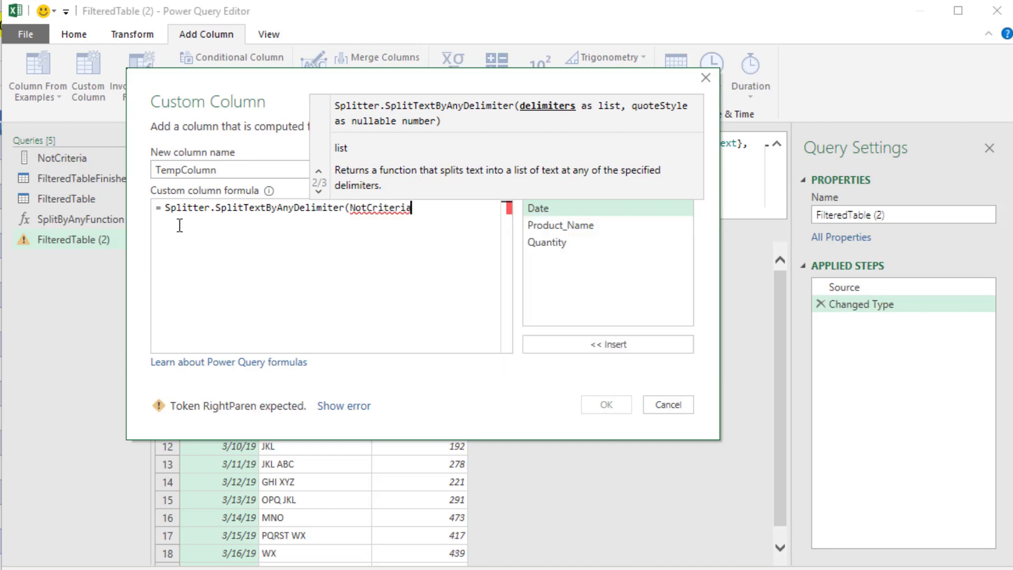
pyautogui.write(')')
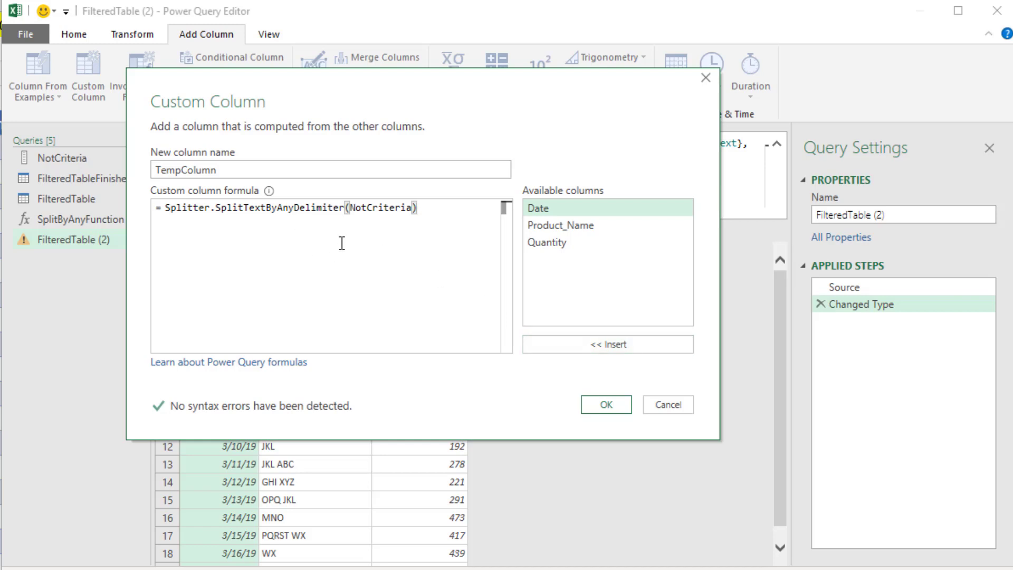
pyautogui.write('(')
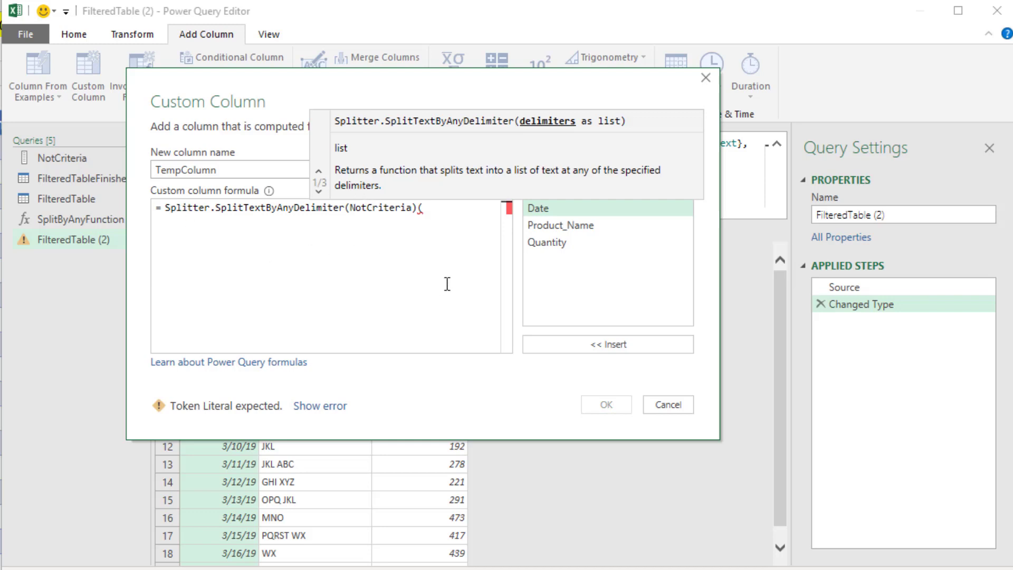
pyautogui.doubleClick(560, 222)
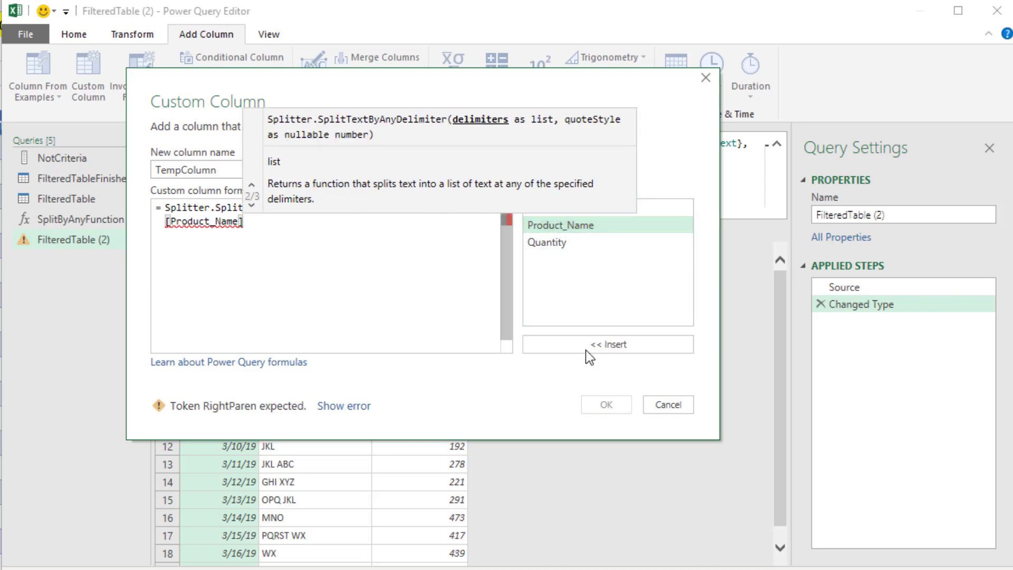
pyautogui.write(')')
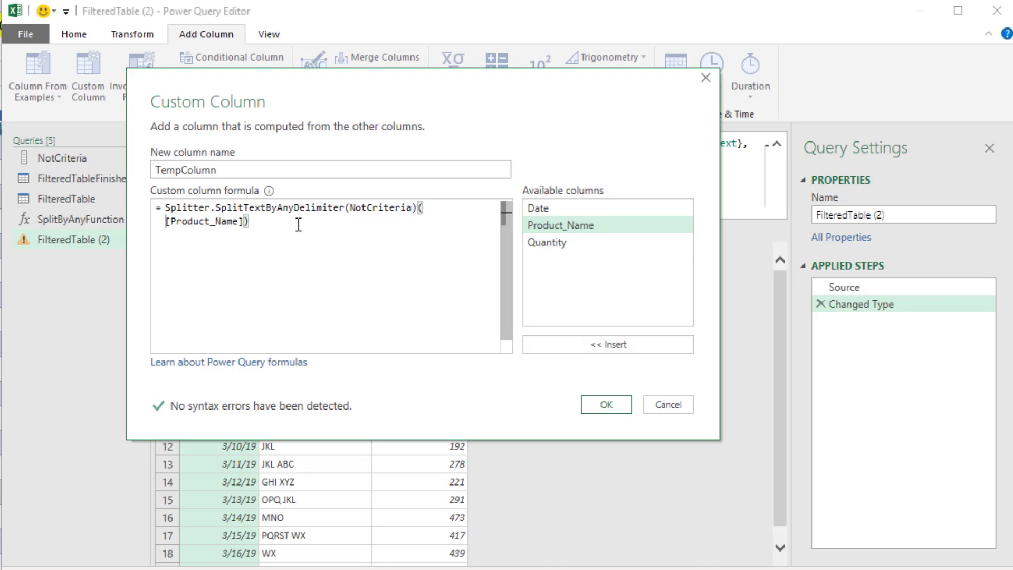
pyautogui.click(607, 405)
pyautogui.click(502, 287)
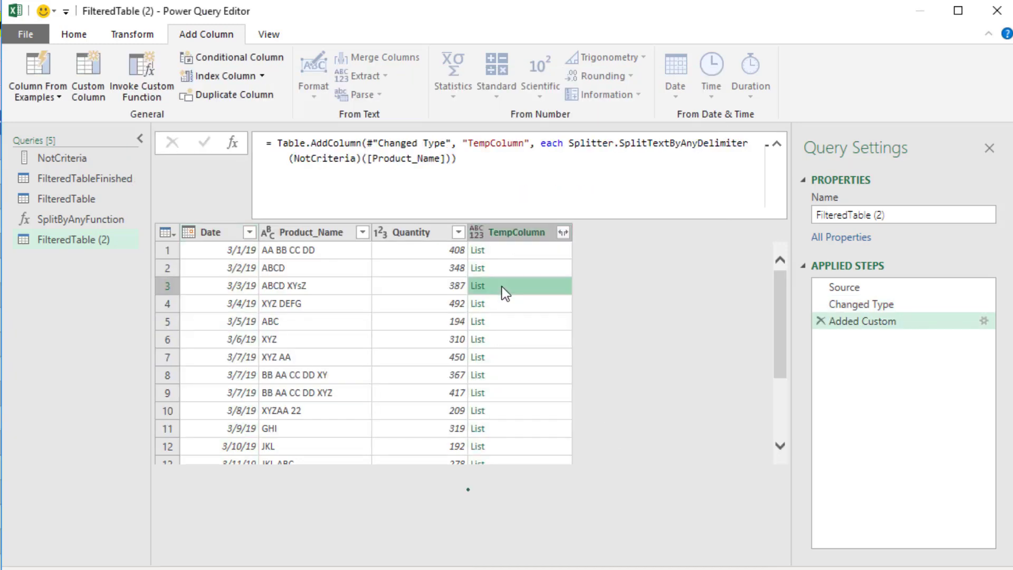
pyautogui.click(512, 323)
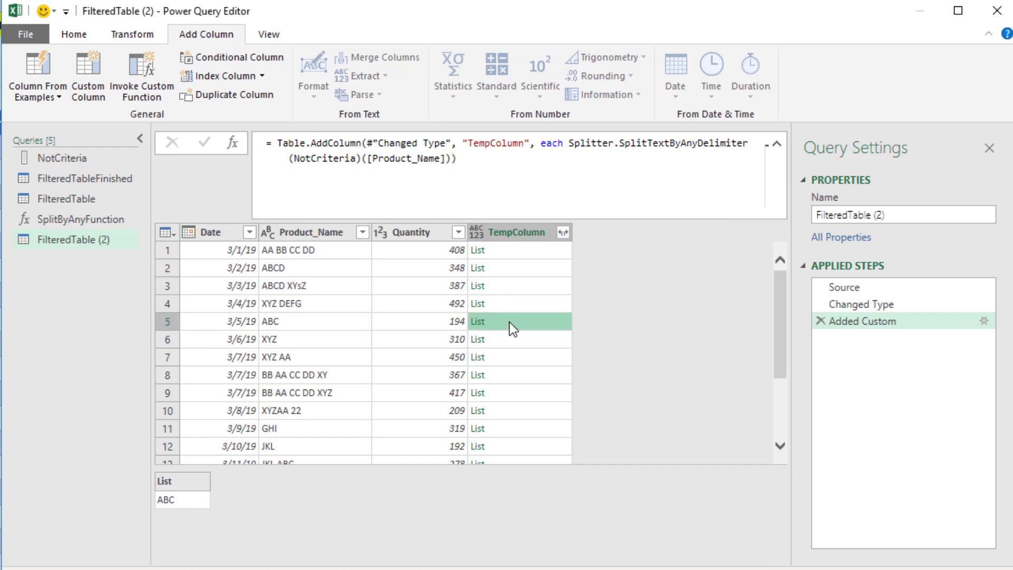
# Wrap the Splitter.SplitTextByAnyDelimiter(NotCriteria)([Product_Name]) expression in List.Count within the TempColumn formula.
pyautogui.click(568, 143)
pyautogui.write('L')
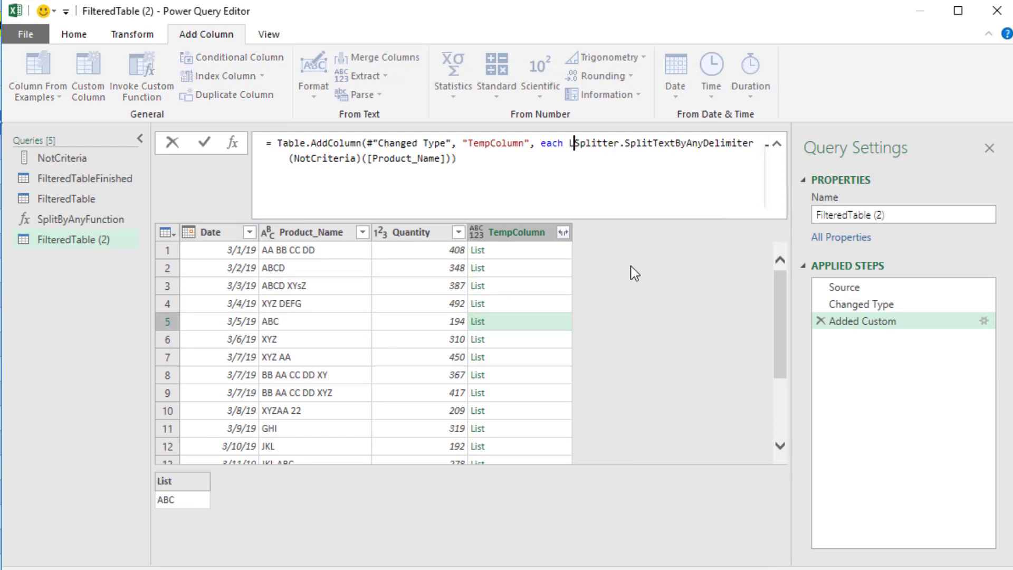
pyautogui.write('ist.Co')
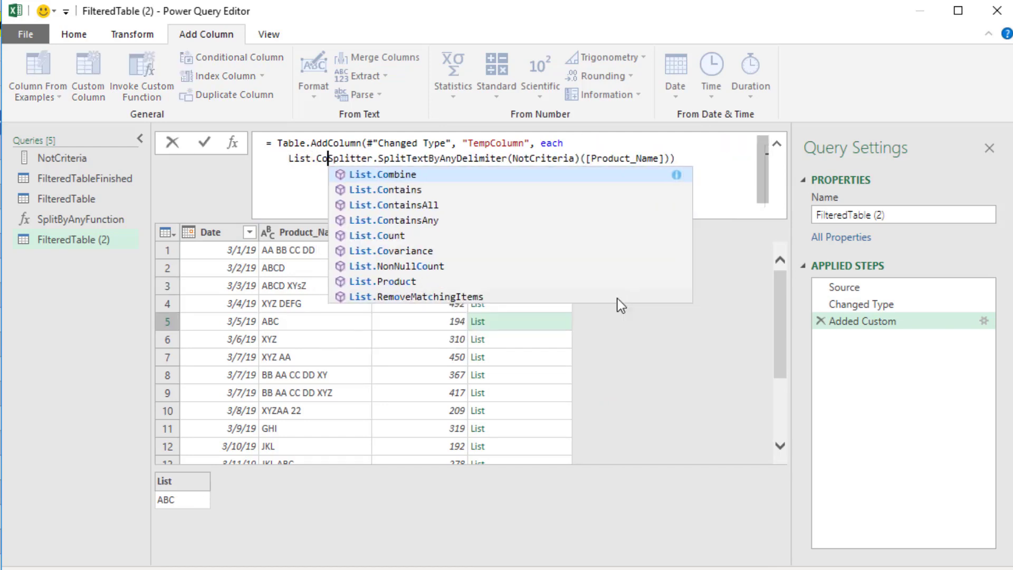
pyautogui.write('unt')
pyautogui.press('Tab')
pyautogui.write('(')
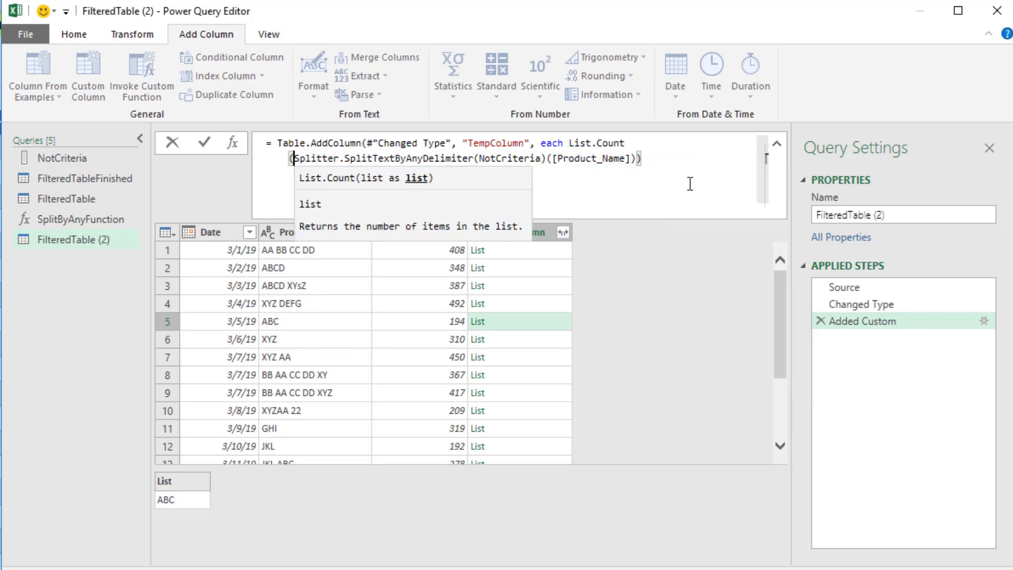
pyautogui.click(673, 159)
pyautogui.write(')')
pyautogui.press('Return')
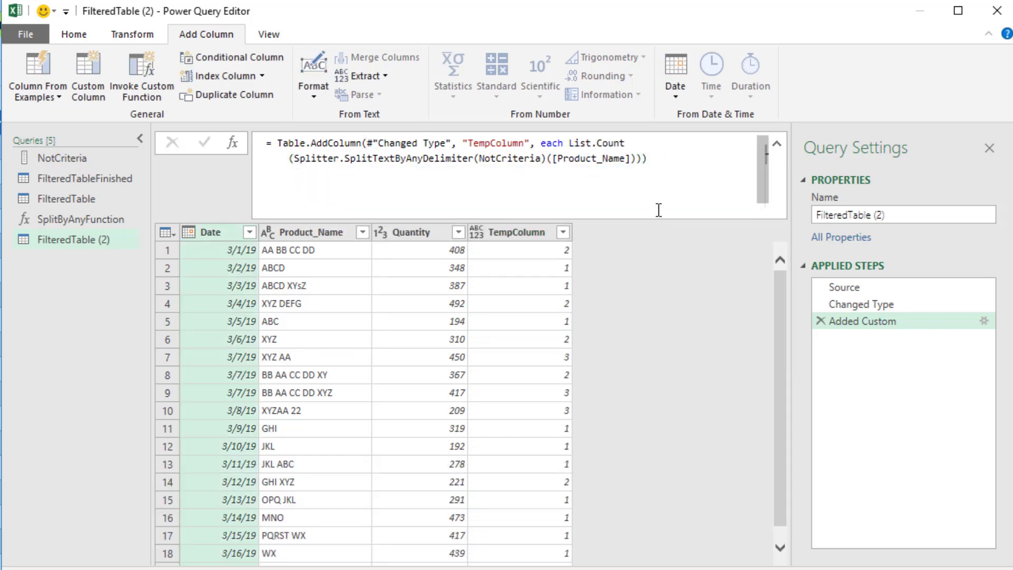
# Append the comparison =1 after the List.Count expression in the TempColumn formula.
pyautogui.click(631, 187)
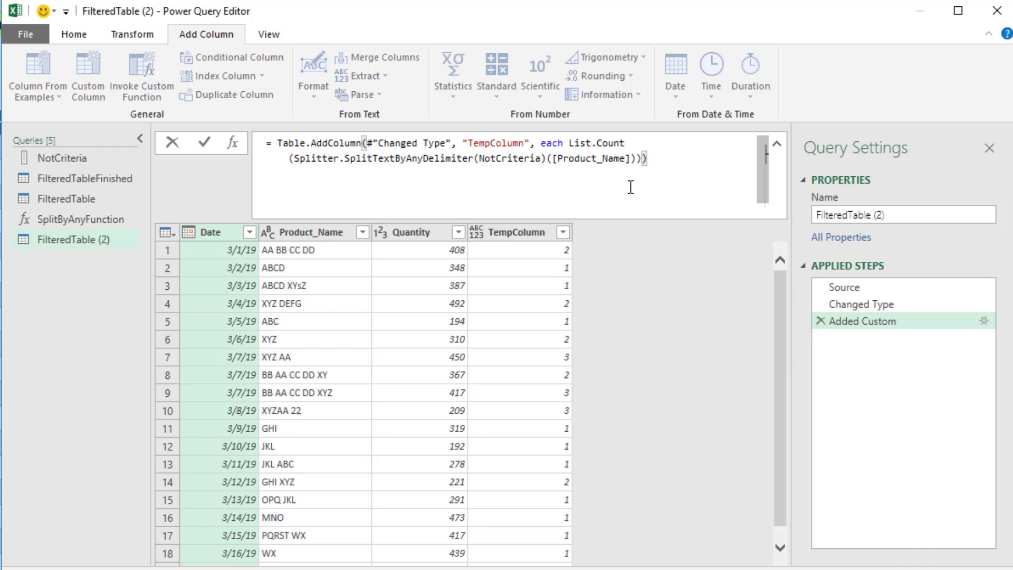
pyautogui.write('=1')
pyautogui.press('Return')
# Convert the TempColumn formula into a row filter by replacing AddColumn with SelectRows and removing the "TempColumn" argument.
pyautogui.doubleClick(327, 143)
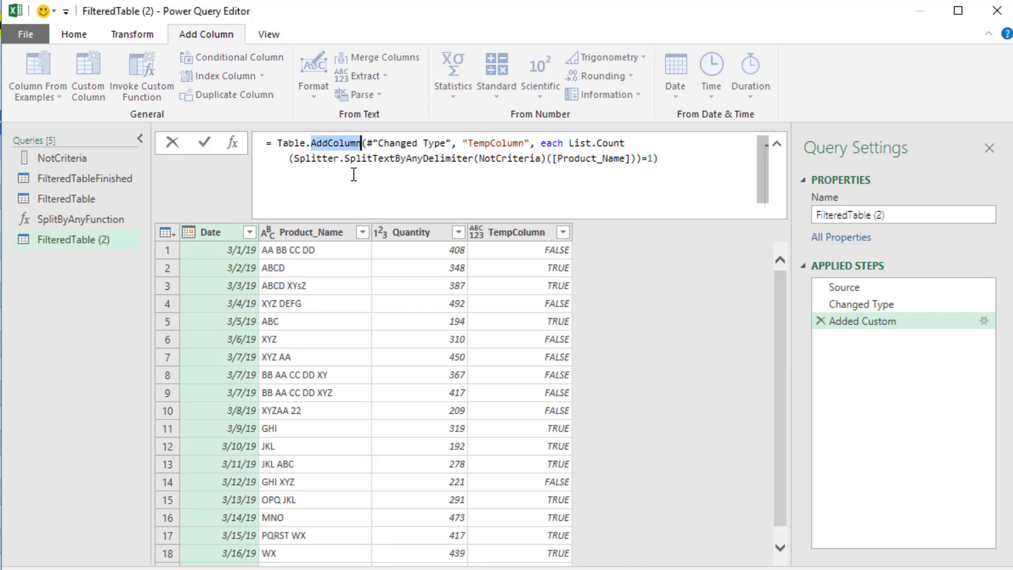
pyautogui.write('SelectRo')
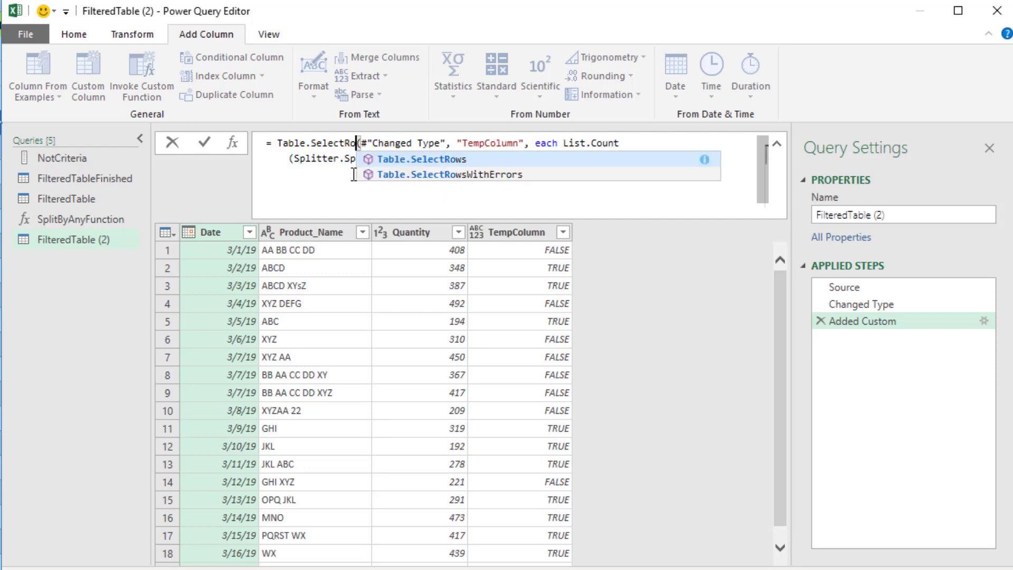
pyautogui.write('ws')
pyautogui.click(534, 143)
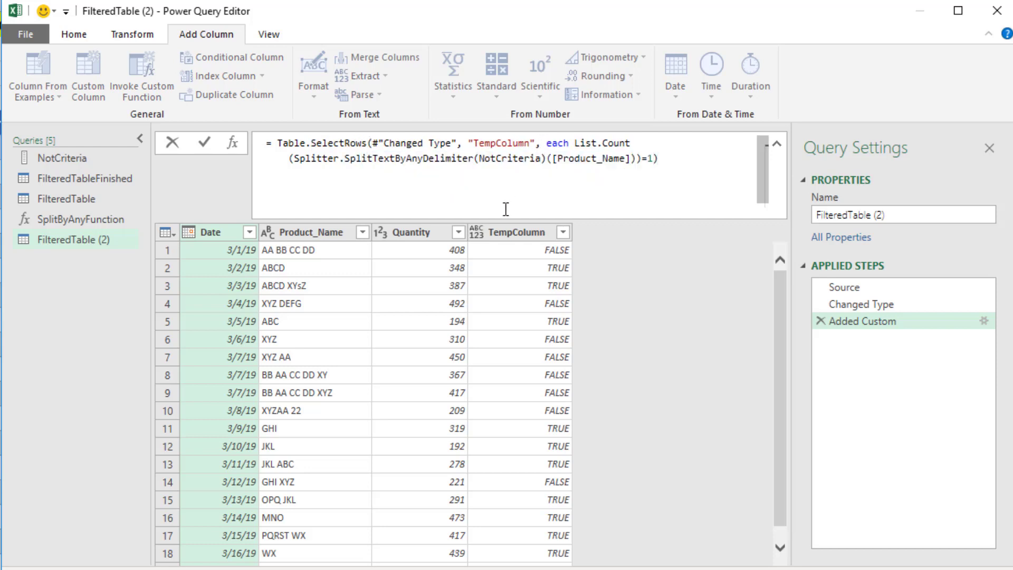
pyautogui.press('BackSpace')
pyautogui.press('BackSpace')
pyautogui.press('BackSpace')
pyautogui.press('BackSpace')
pyautogui.press('BackSpace')
pyautogui.press('BackSpace')
pyautogui.press('BackSpace')
pyautogui.press('BackSpace')
pyautogui.press('BackSpace')
pyautogui.press('BackSpace')
pyautogui.press('BackSpace')
pyautogui.press('BackSpace')
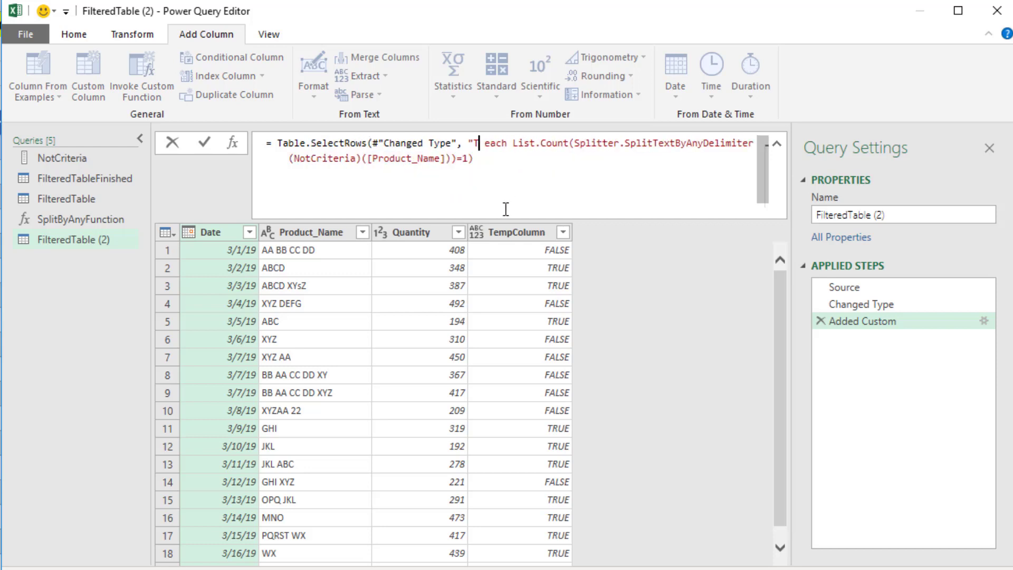
pyautogui.press('BackSpace')
pyautogui.press('Return')
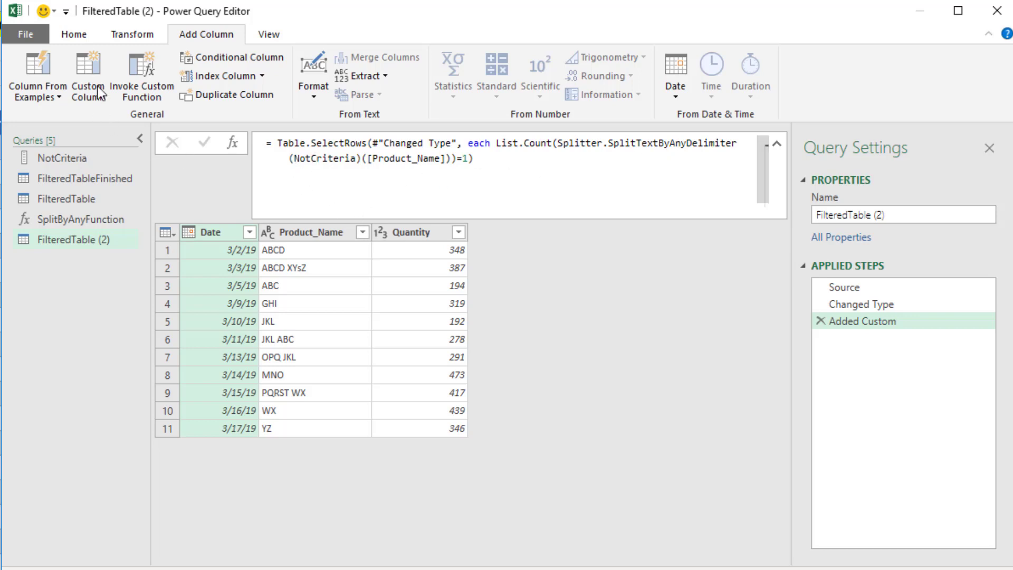
# Close the query editor and load the new queries to the workbook as connections only.
pyautogui.click(73, 33)
pyautogui.click(32, 97)
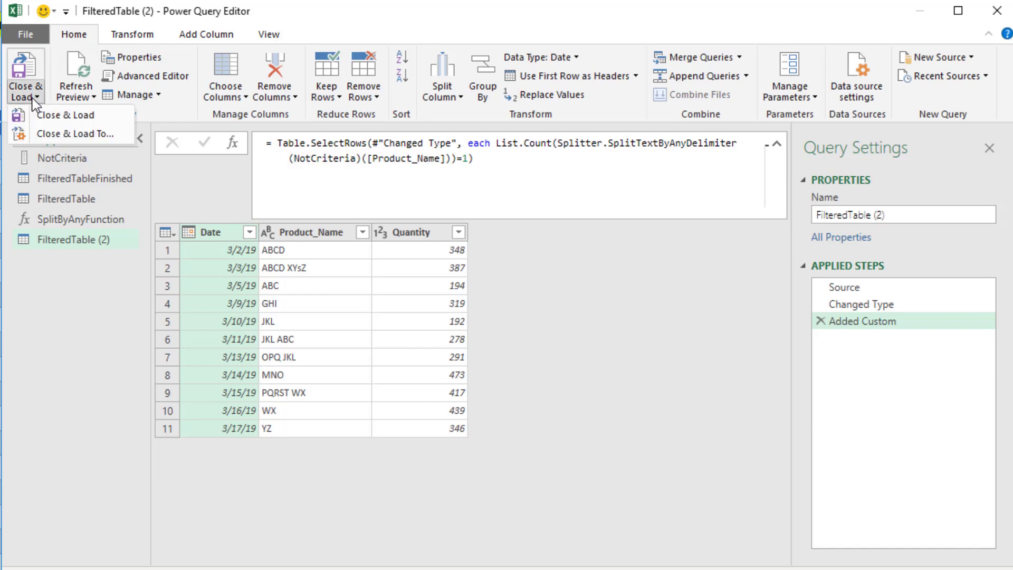
pyautogui.click(74, 134)
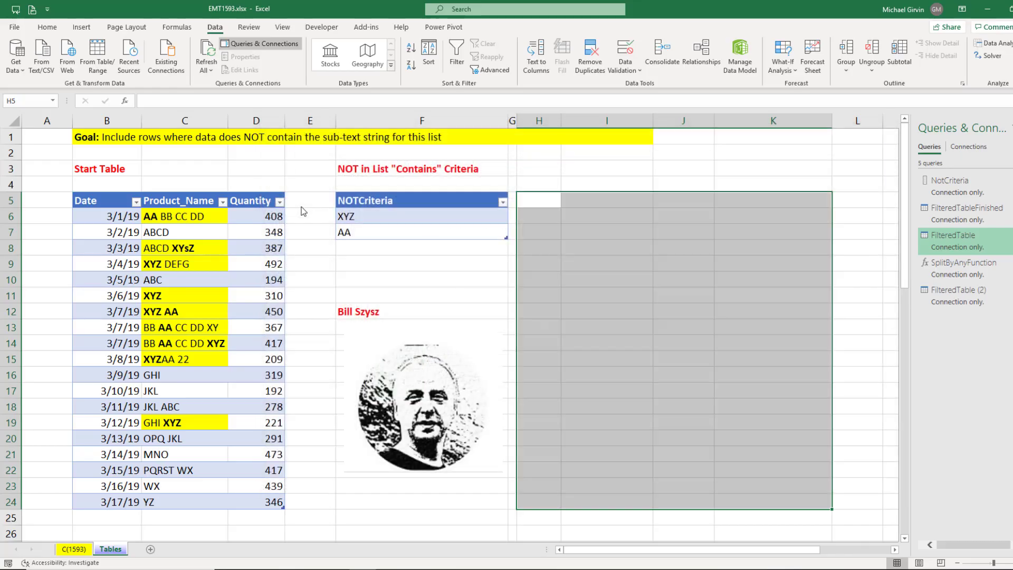
pyautogui.click(663, 433)
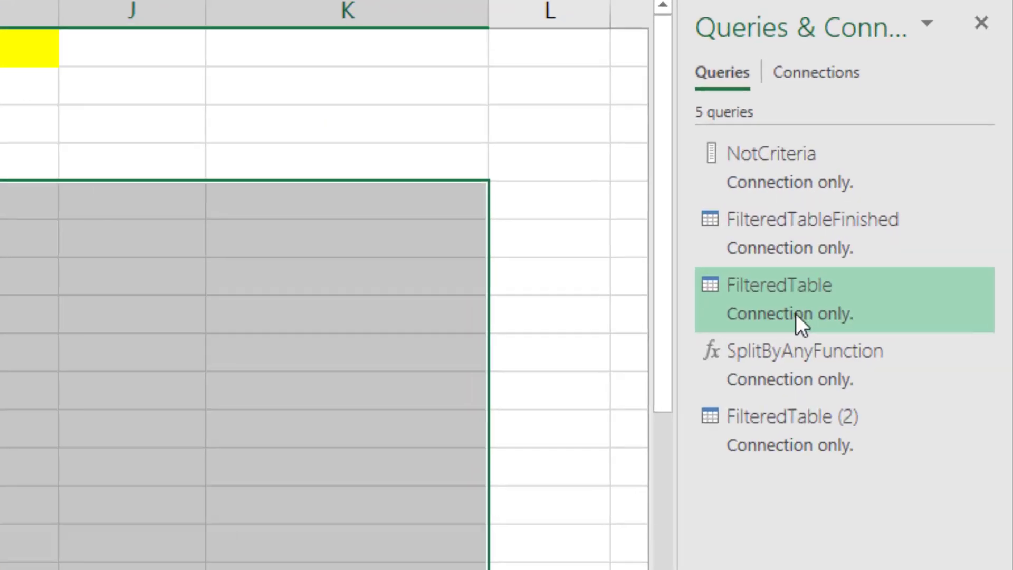
# Rename the FilteredTable query as FilteredTableTwoSteps.
pyautogui.press('F2')
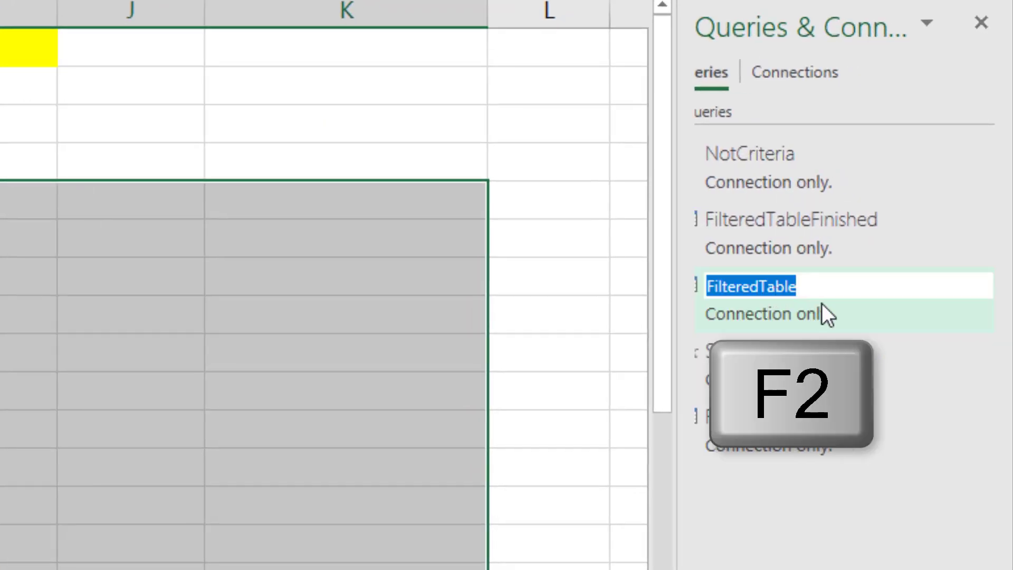
pyautogui.click(818, 290)
pyautogui.write('TwoSteps')
pyautogui.press('Return')
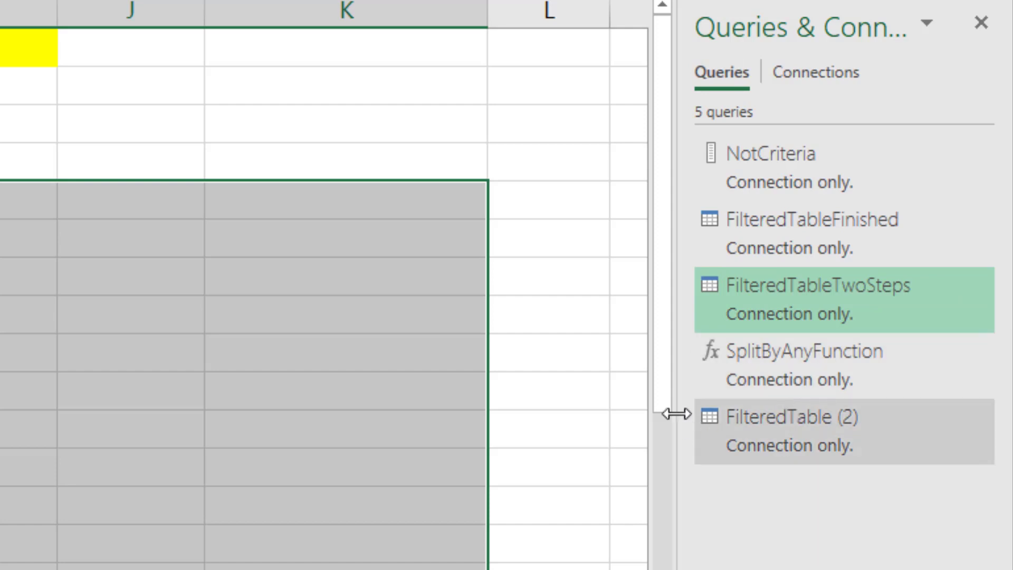
# Rename the FilteredTable (2) query as FilteredTableOneColumn.
pyautogui.click(746, 432)
pyautogui.press('F2')
pyautogui.press('End')
pyautogui.press('BackSpace')
pyautogui.press('BackSpace')
pyautogui.press('BackSpace')
pyautogui.press('BackSpace')
pyautogui.write('OneColumn')
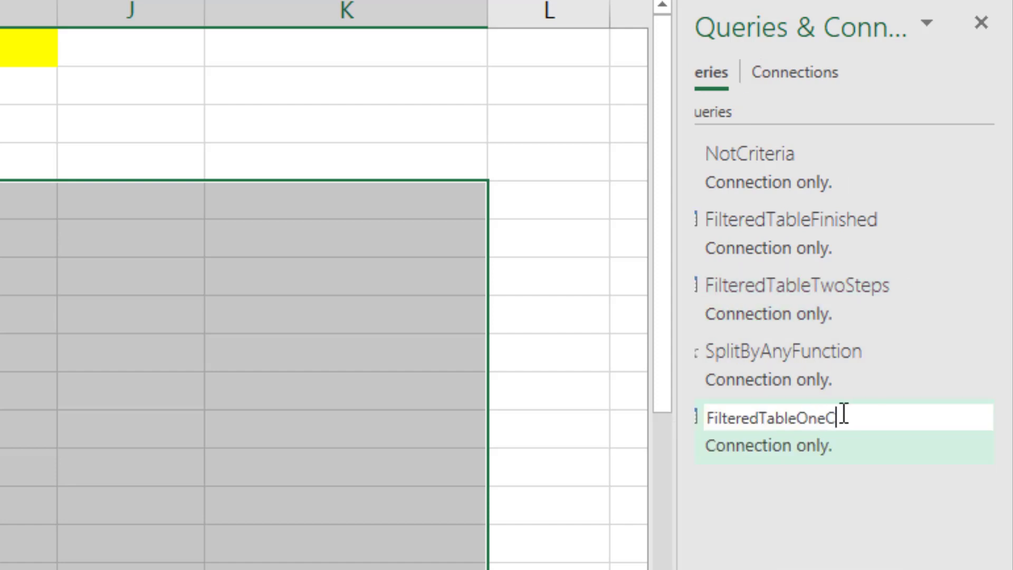
pyautogui.press('Return')
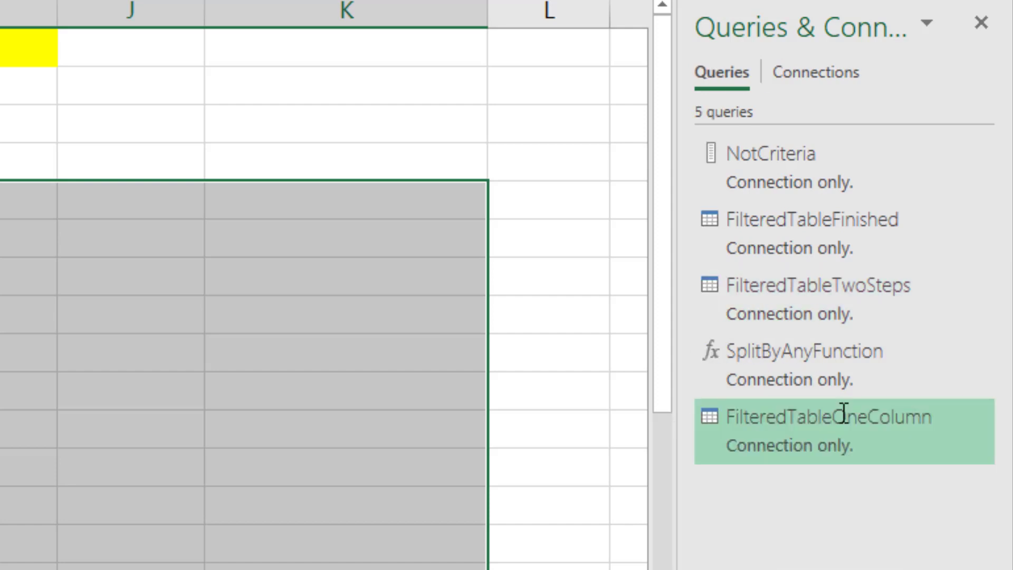
# Load the FilteredTableOneColumn query as a table in the existing worksheet at cell H5.
pyautogui.rightClick(749, 433)
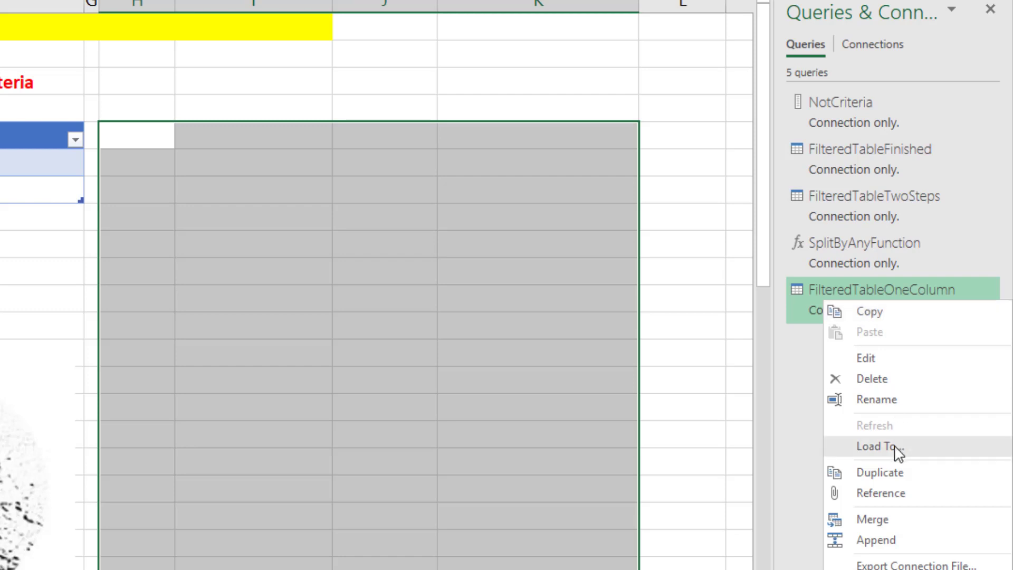
pyautogui.click(897, 448)
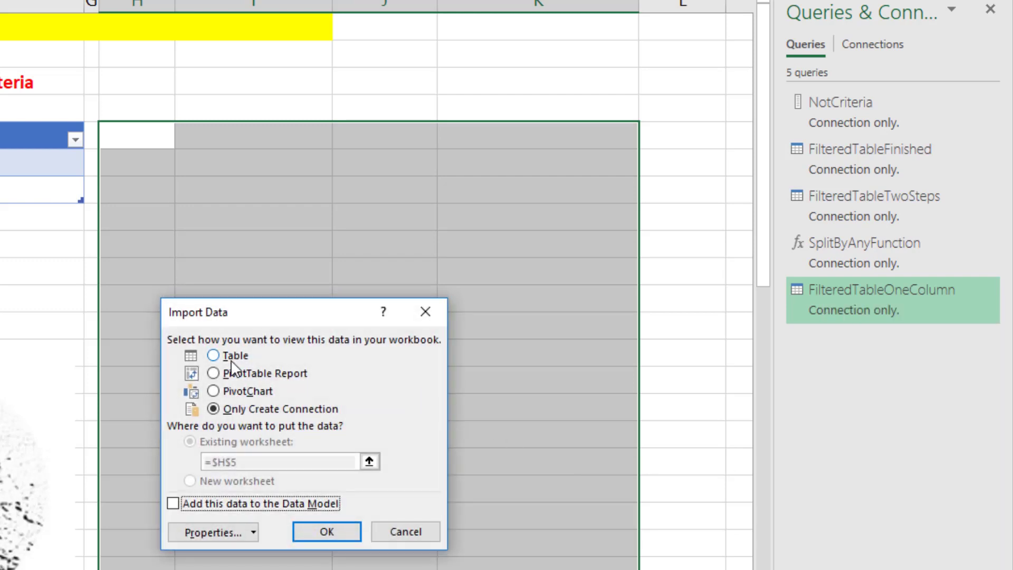
pyautogui.click(229, 358)
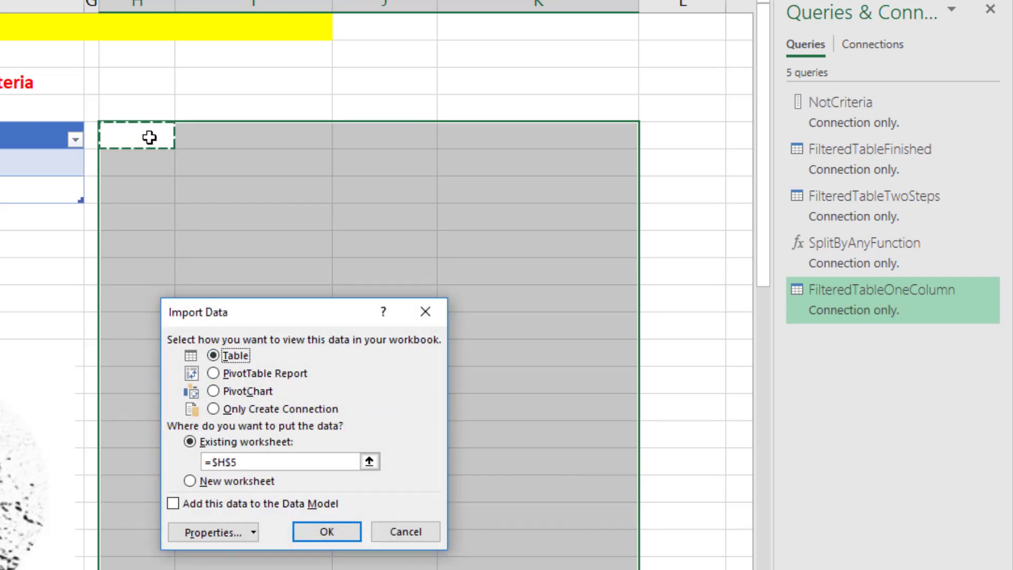
pyautogui.click(325, 531)
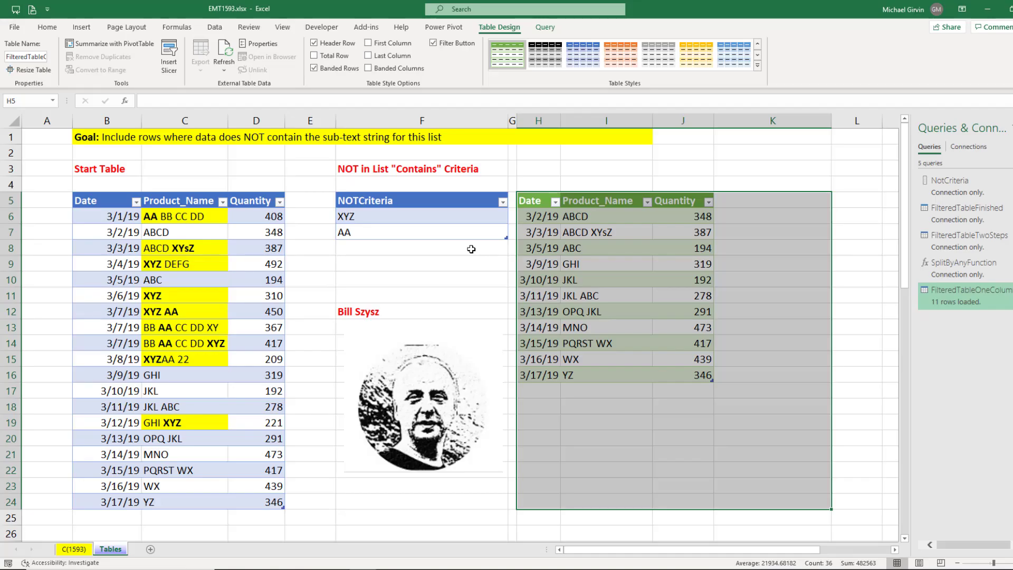
# Add ABC to the NOTCriteria table in cell F8 and refresh the loaded FilteredTableOneColumn table.
pyautogui.click(460, 249)
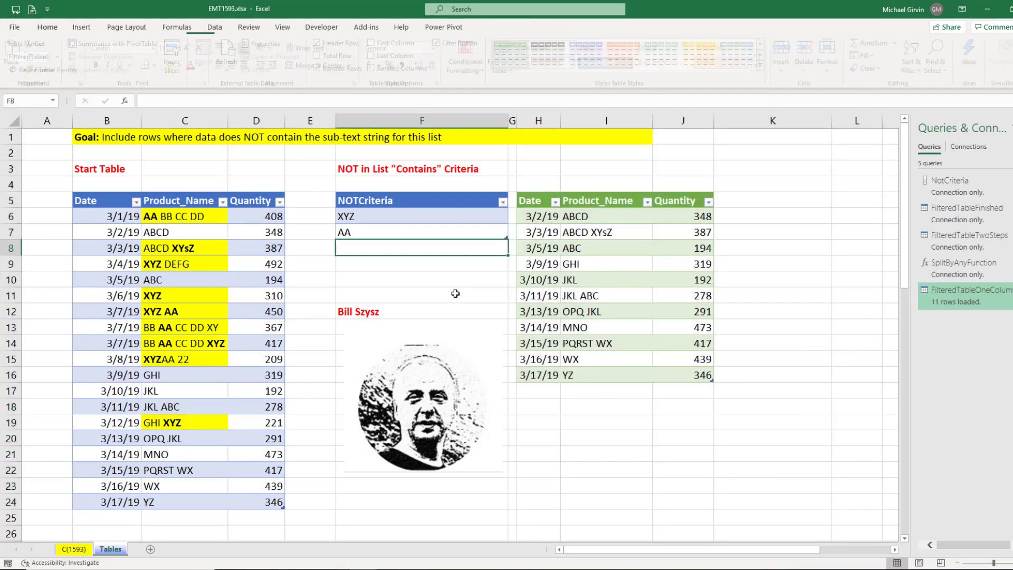
pyautogui.write('ABC')
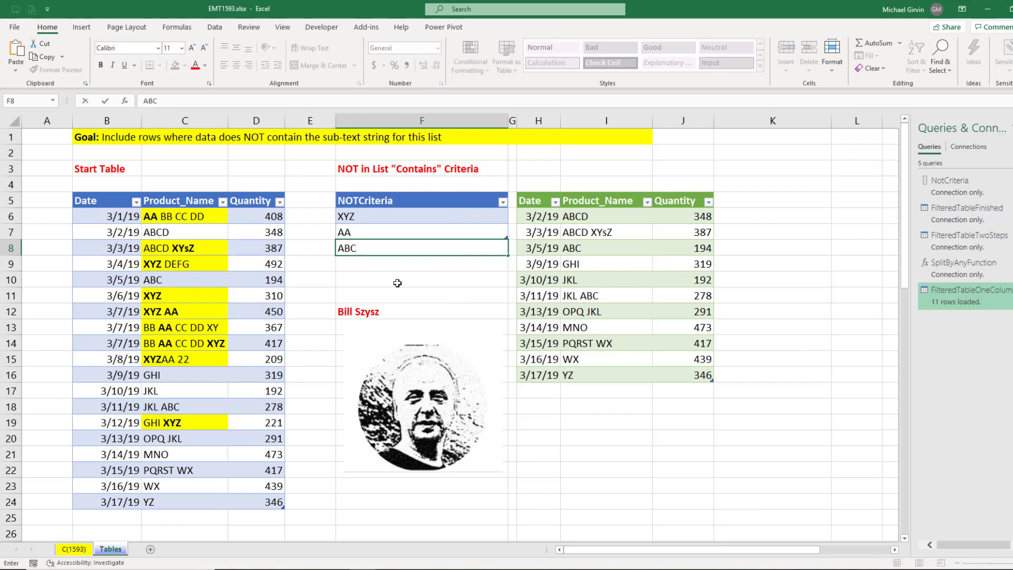
pyautogui.press('Return')
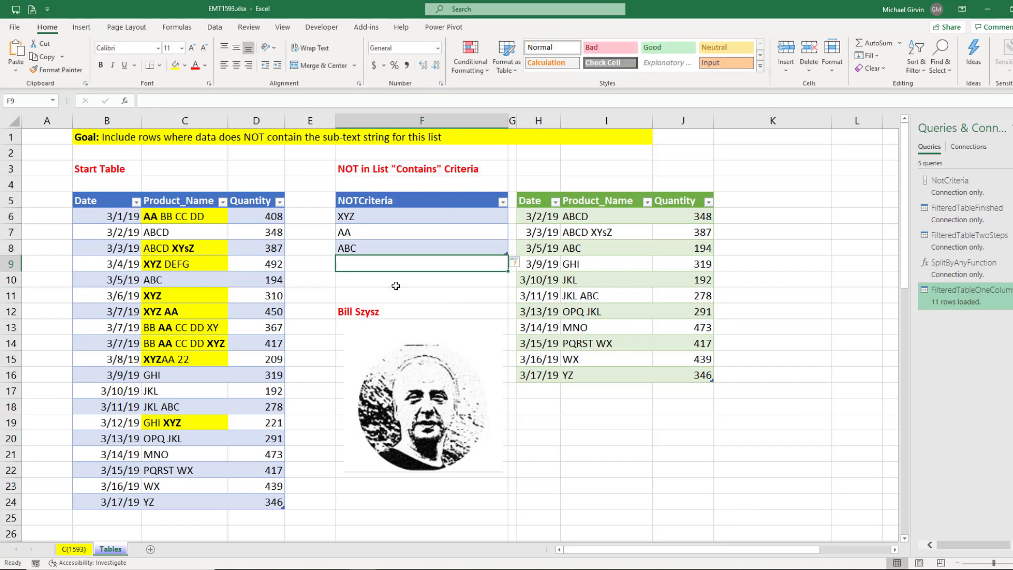
pyautogui.rightClick(581, 249)
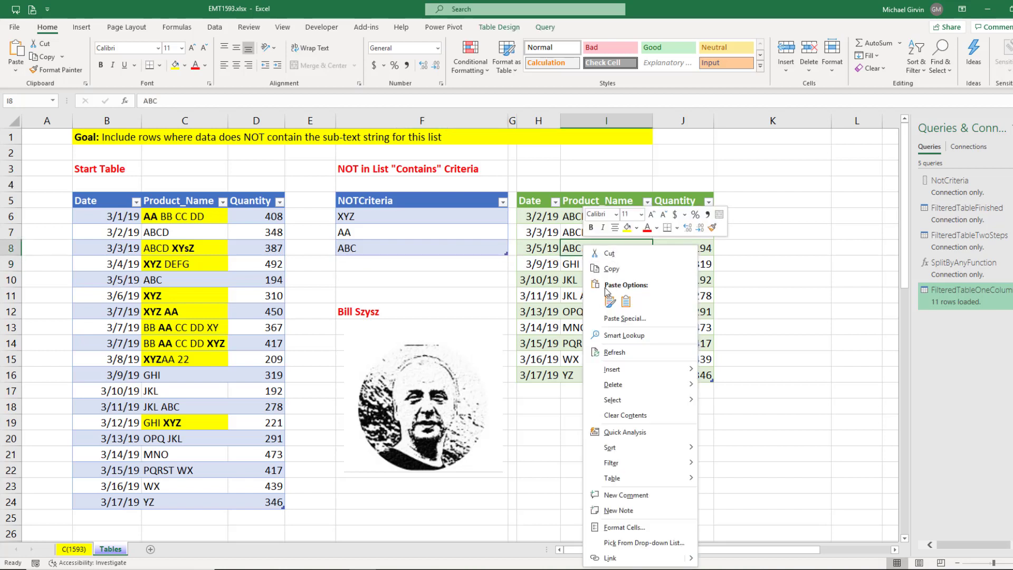
pyautogui.click(615, 348)
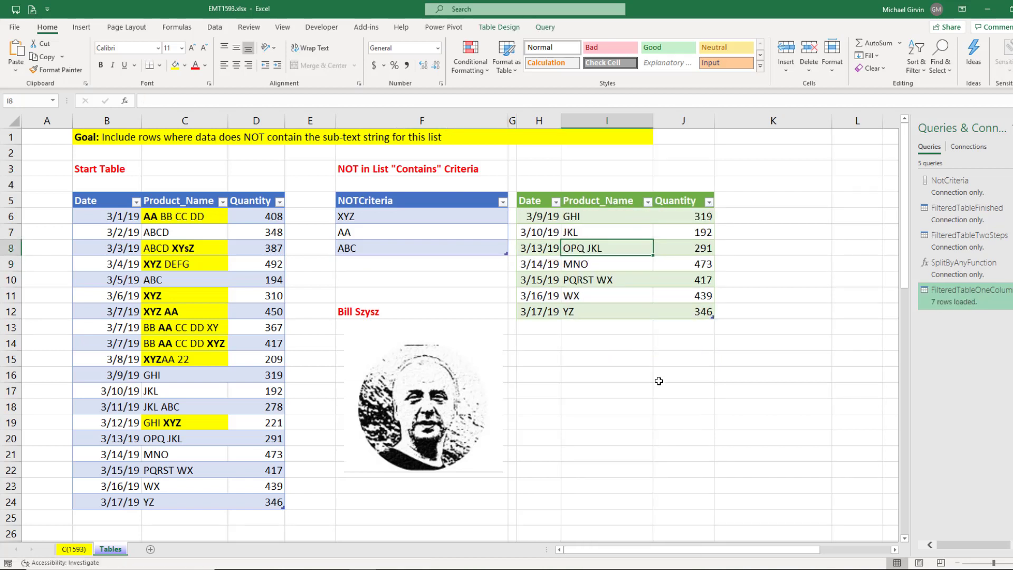